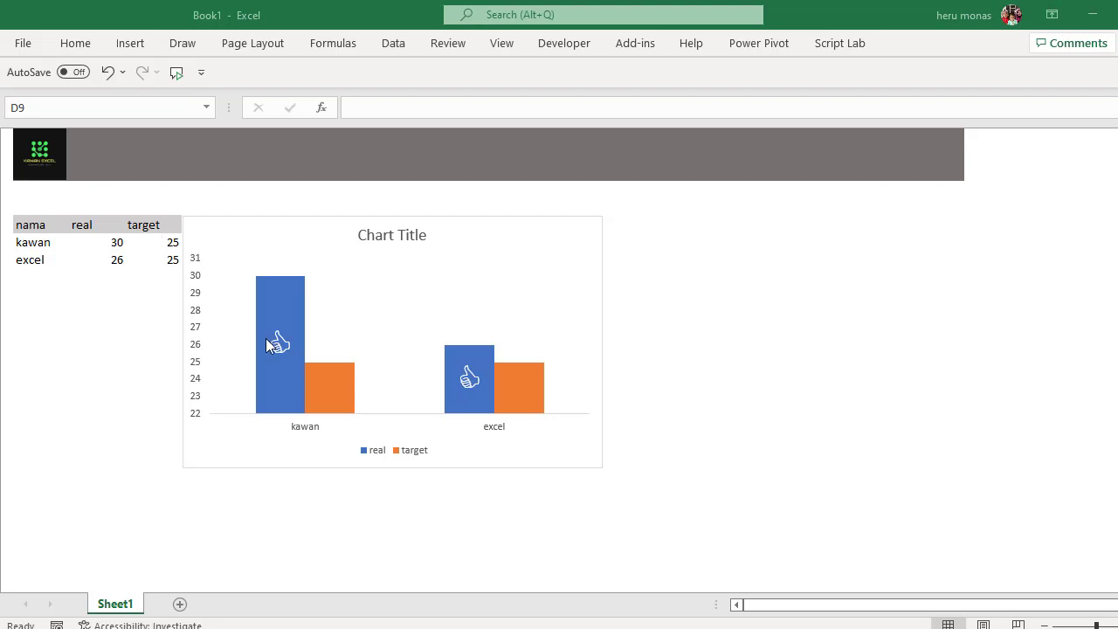
left_click(738, 627)
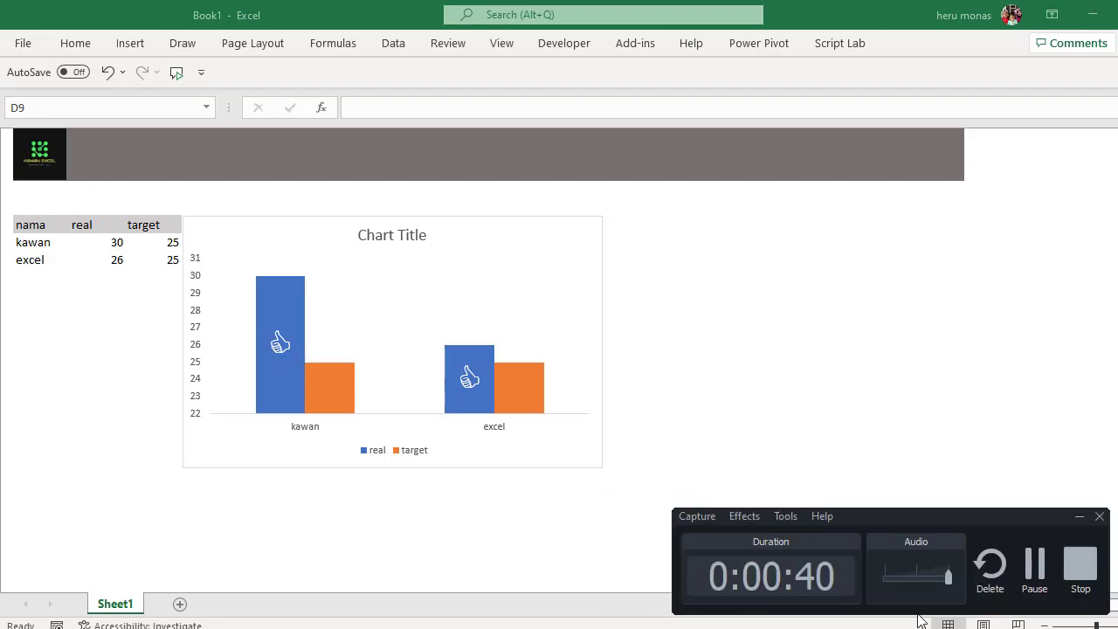
left_click(1036, 578)
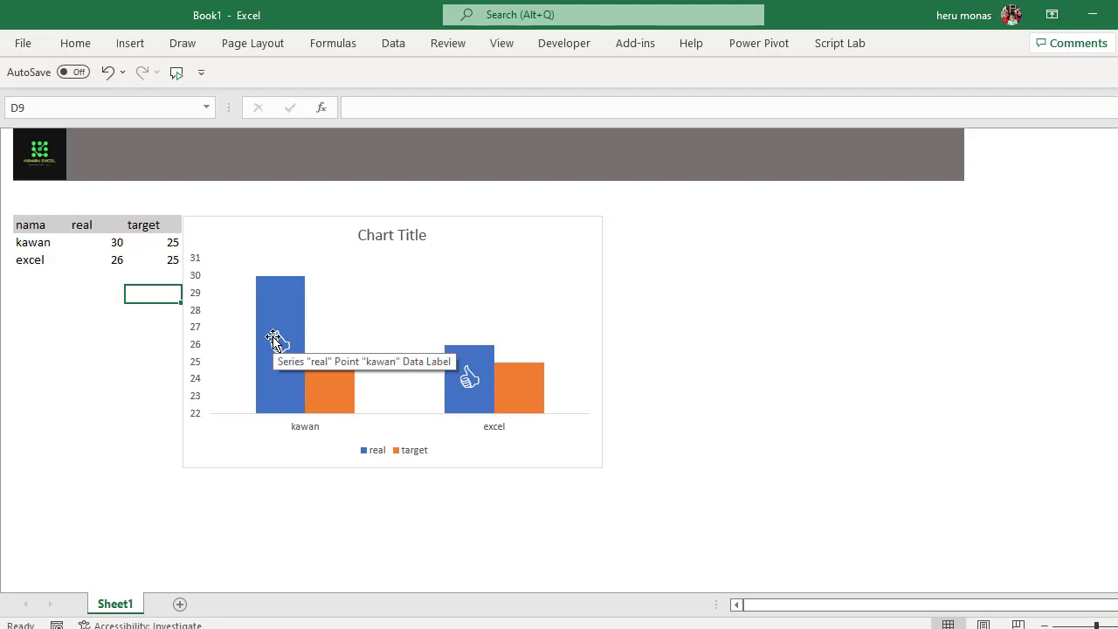
- Set the real values in the table to 24 for kawan and 23 for excel
left_click(117, 244)
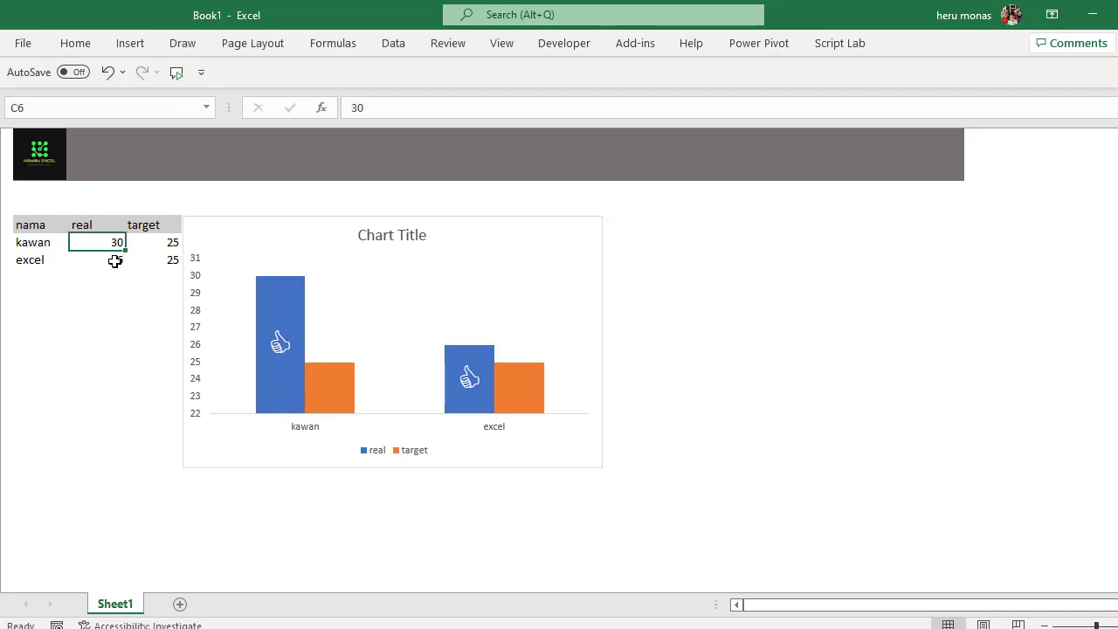
type("24")
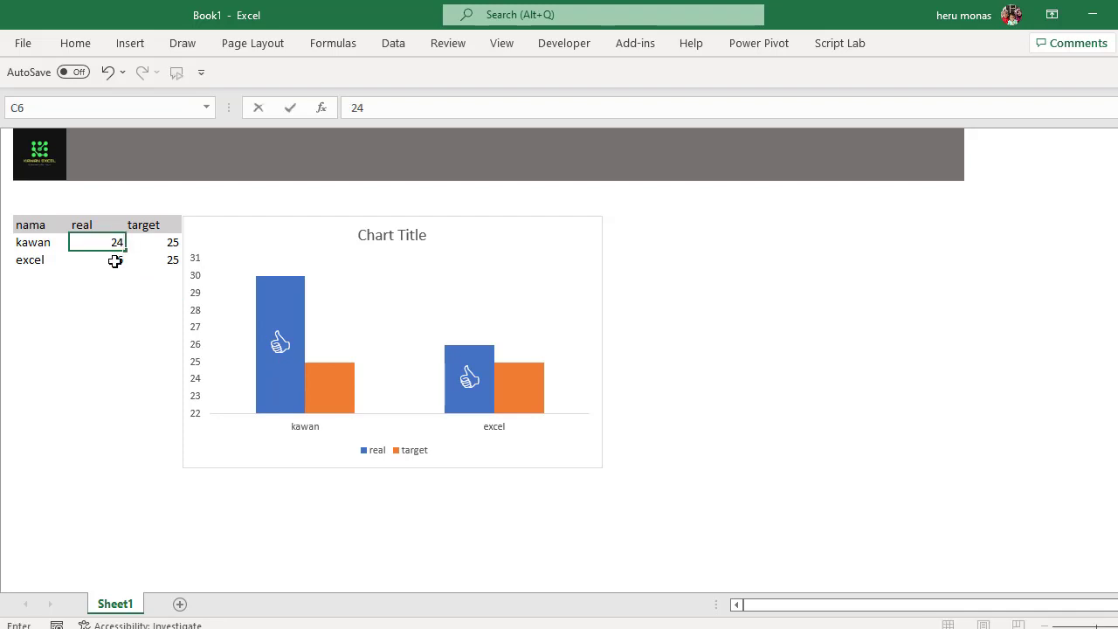
left_click(114, 261)
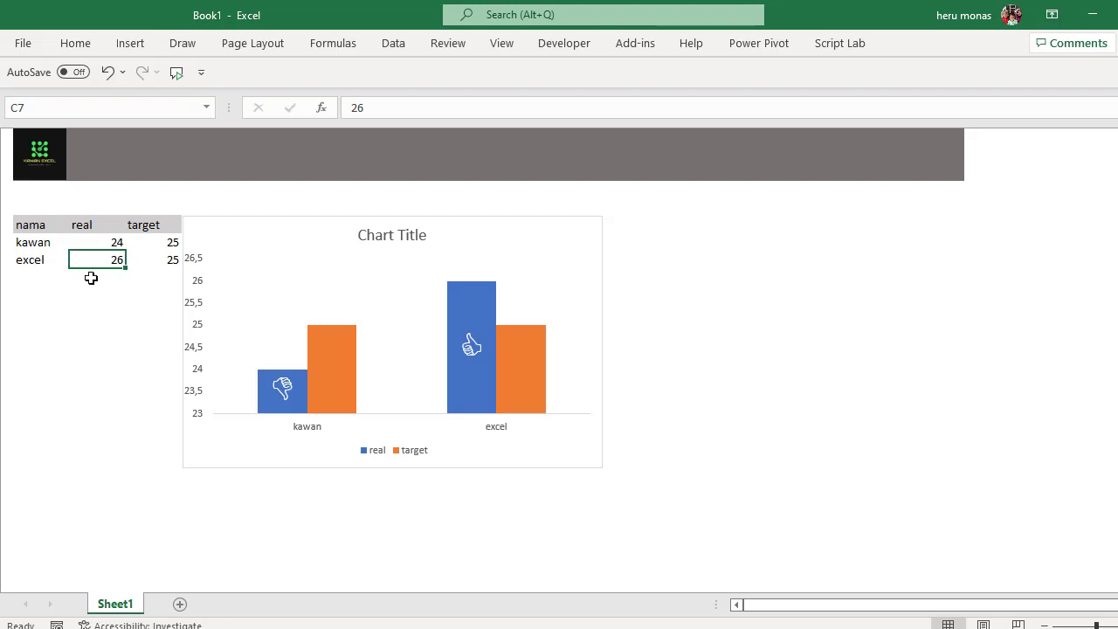
type("2")
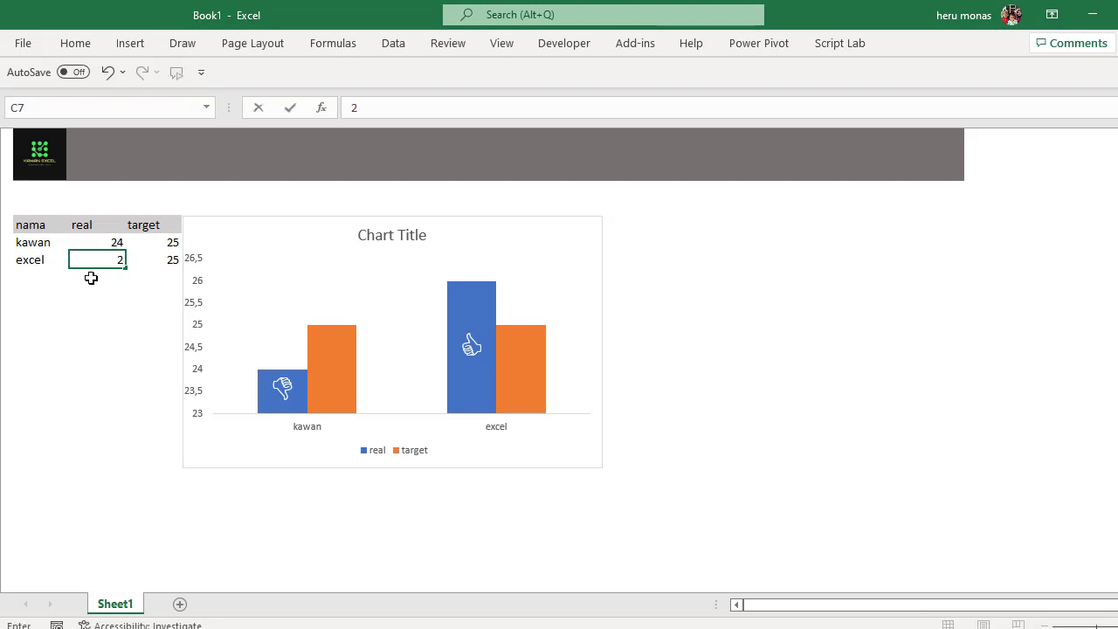
type("3")
key("Return")
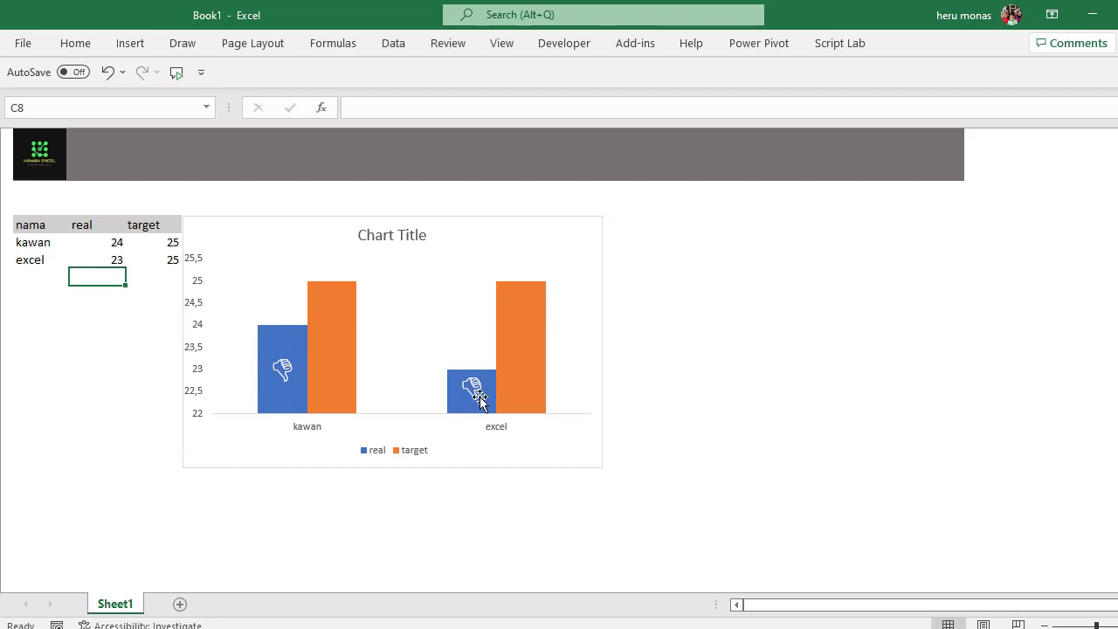
- Set kawan's real value in cell C6 to 35
left_click(117, 242)
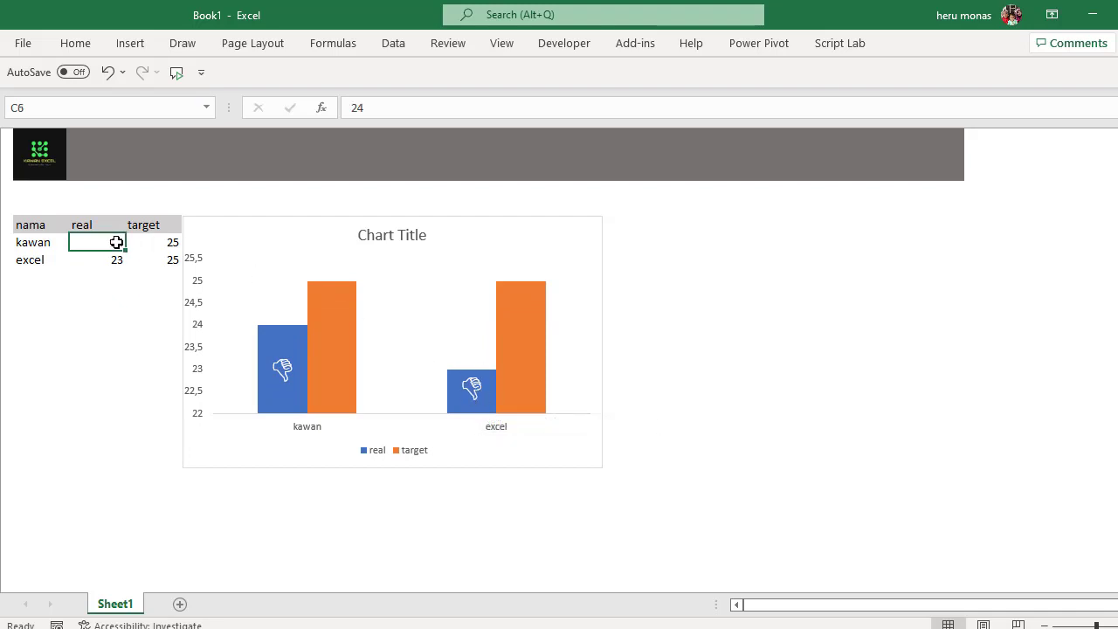
type("35")
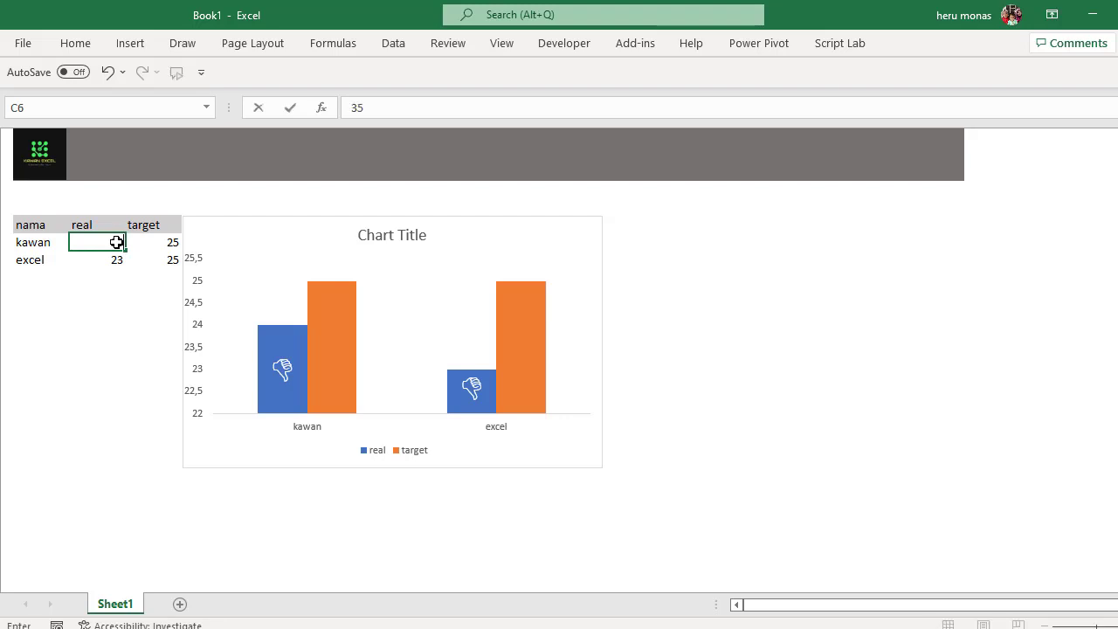
key("Return")
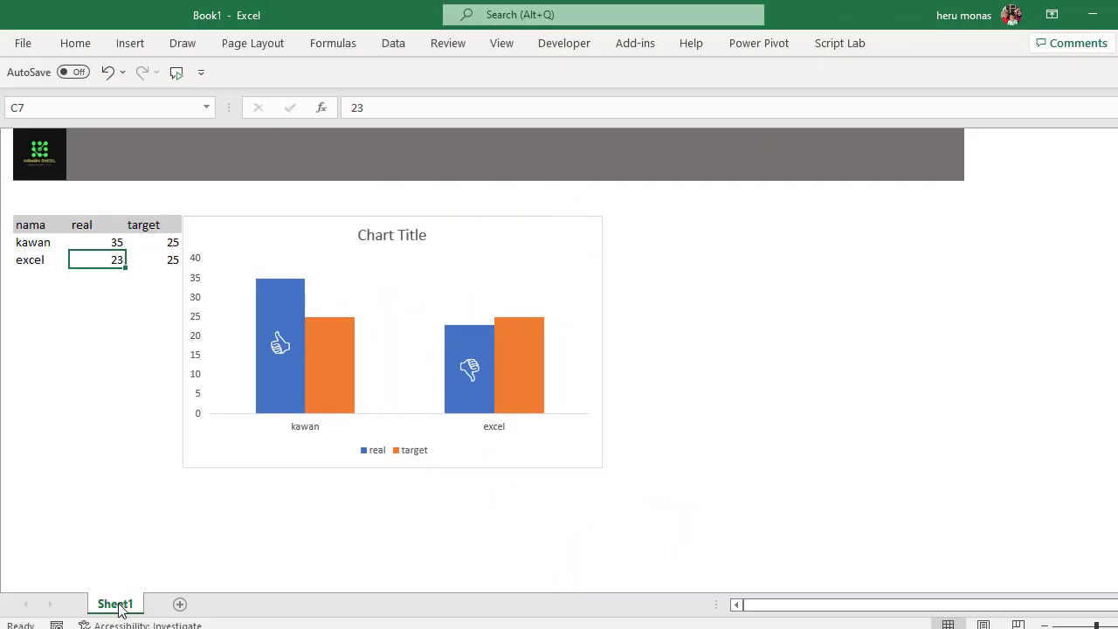
- Add a new worksheet and copy the nama, real and target table from Sheet1 into it starting at cell B3
left_click(181, 604)
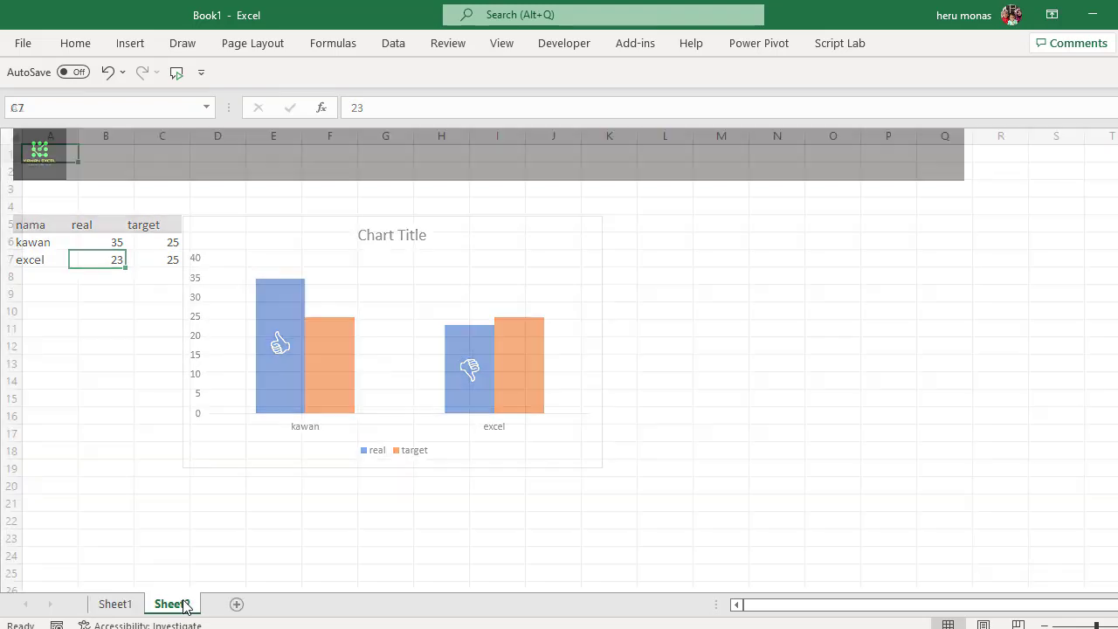
left_click(115, 605)
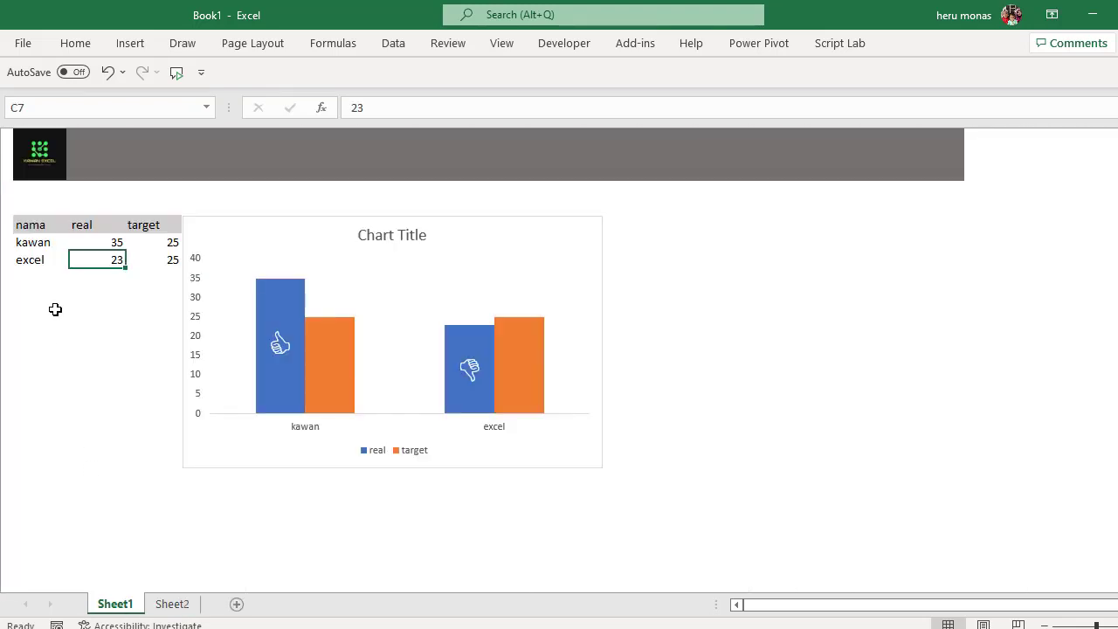
left_click_drag(36, 228, 169, 260)
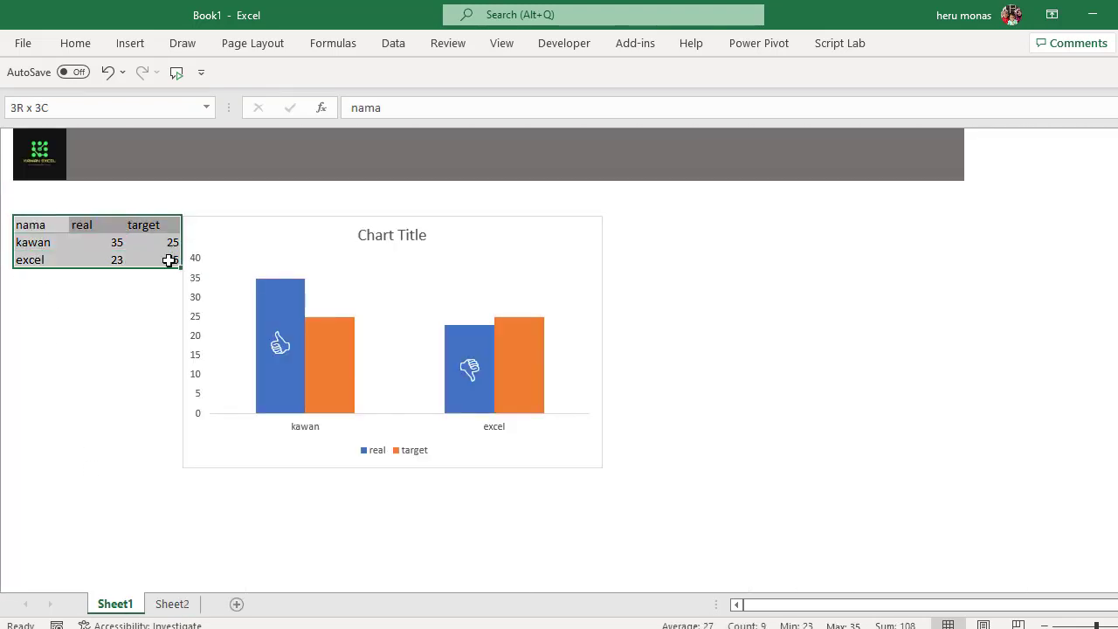
key("ctrl+c")
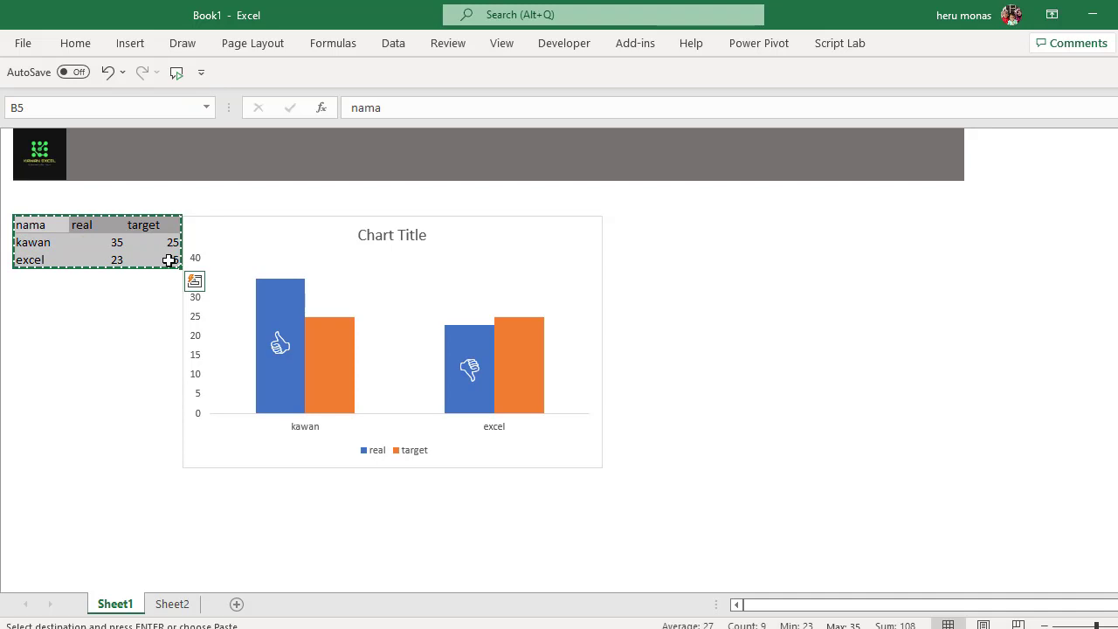
left_click(192, 605)
left_click(112, 191)
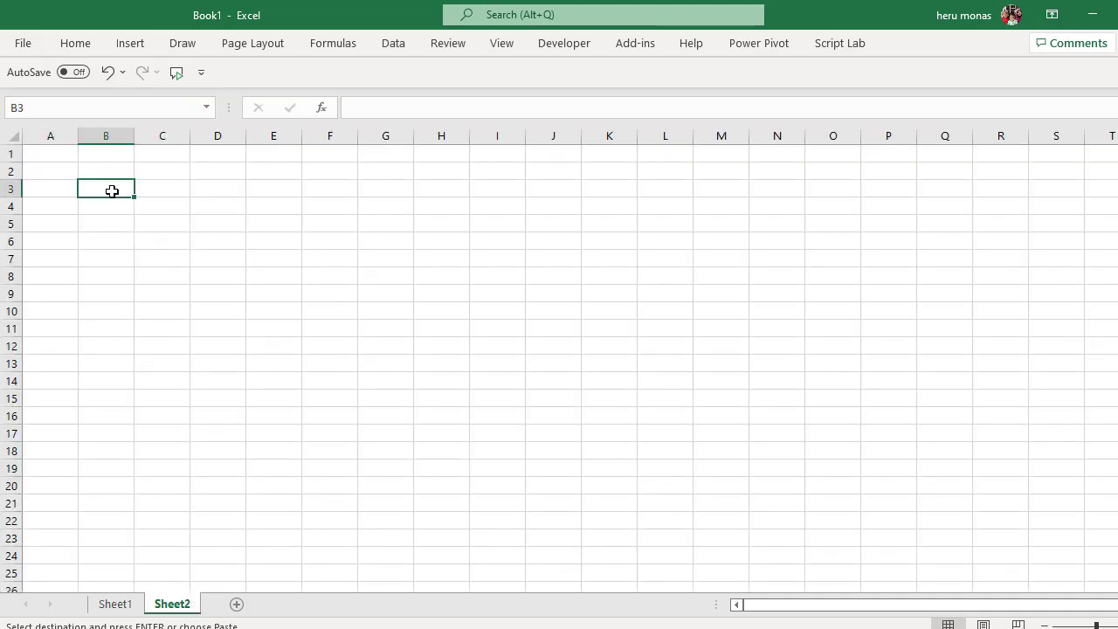
key("ctrl+v")
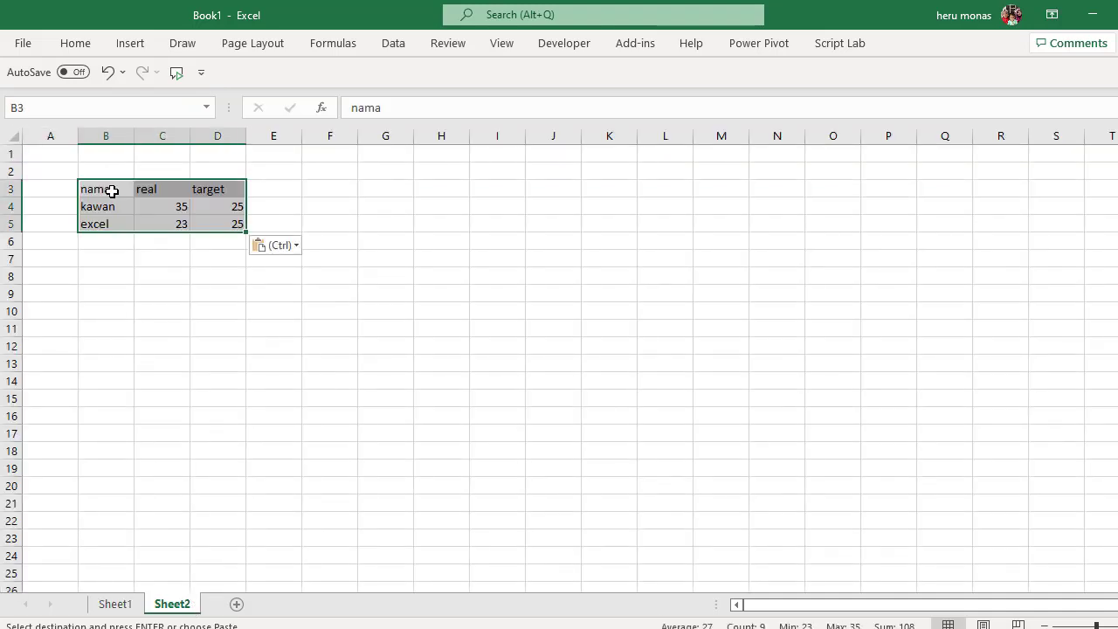
left_click(296, 286)
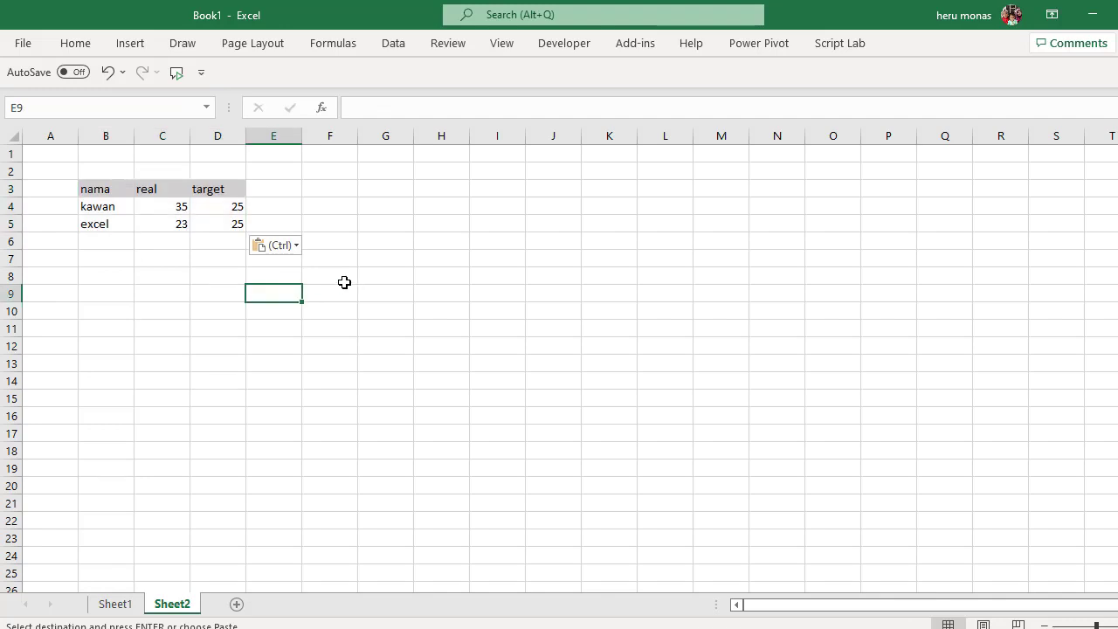
- Add the header "helper column" in cell E3 and fit column E's width to it
left_click(276, 188)
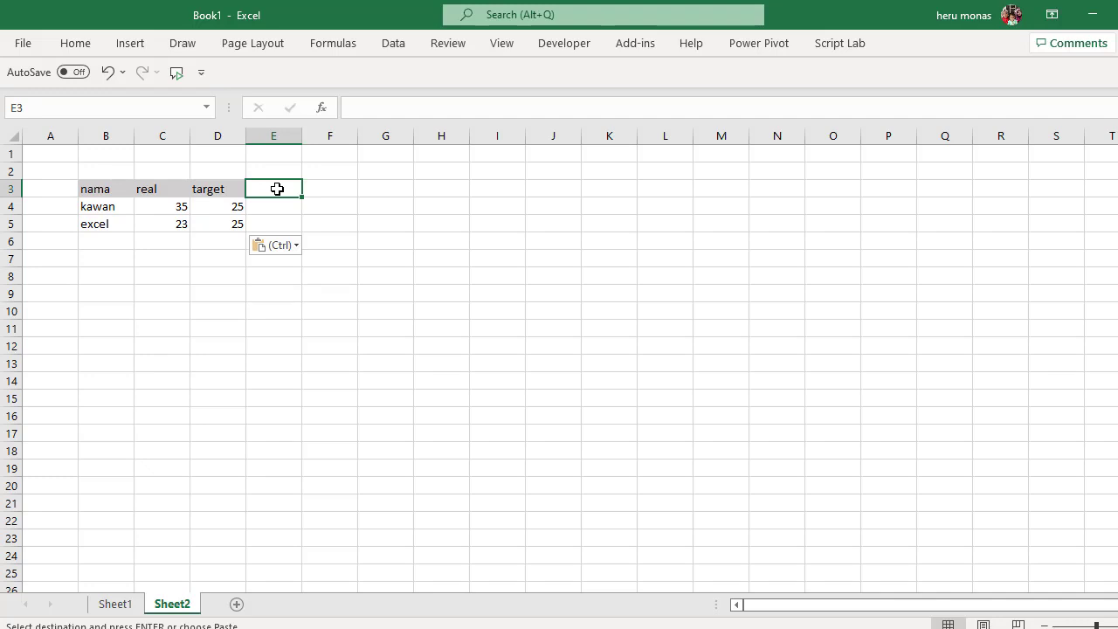
type("helpe")
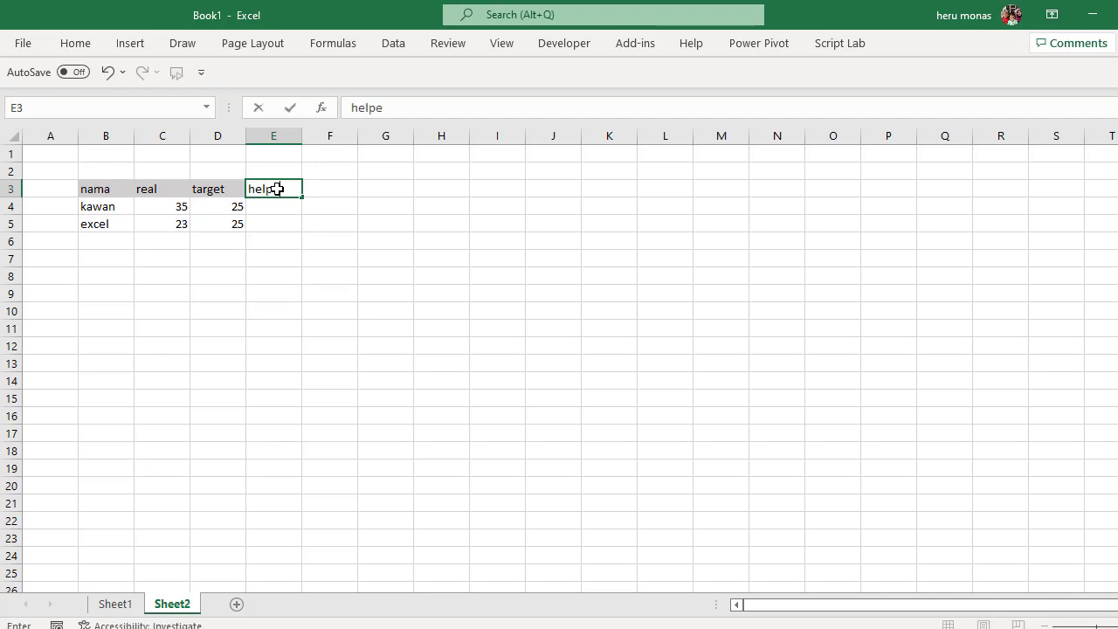
type("r column")
key("Return")
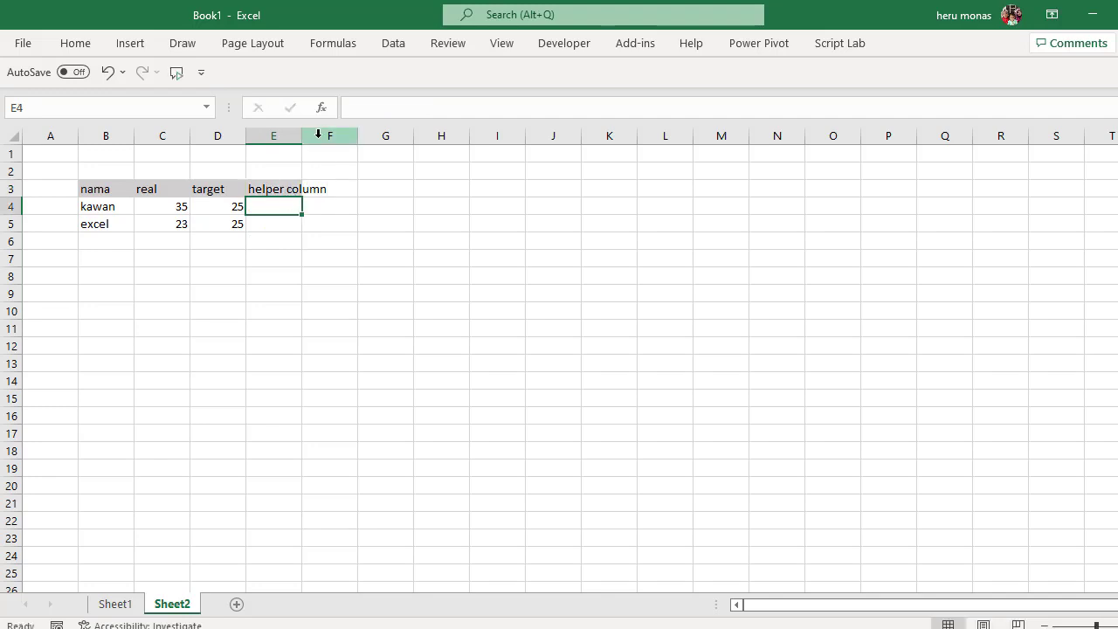
double_click(303, 137)
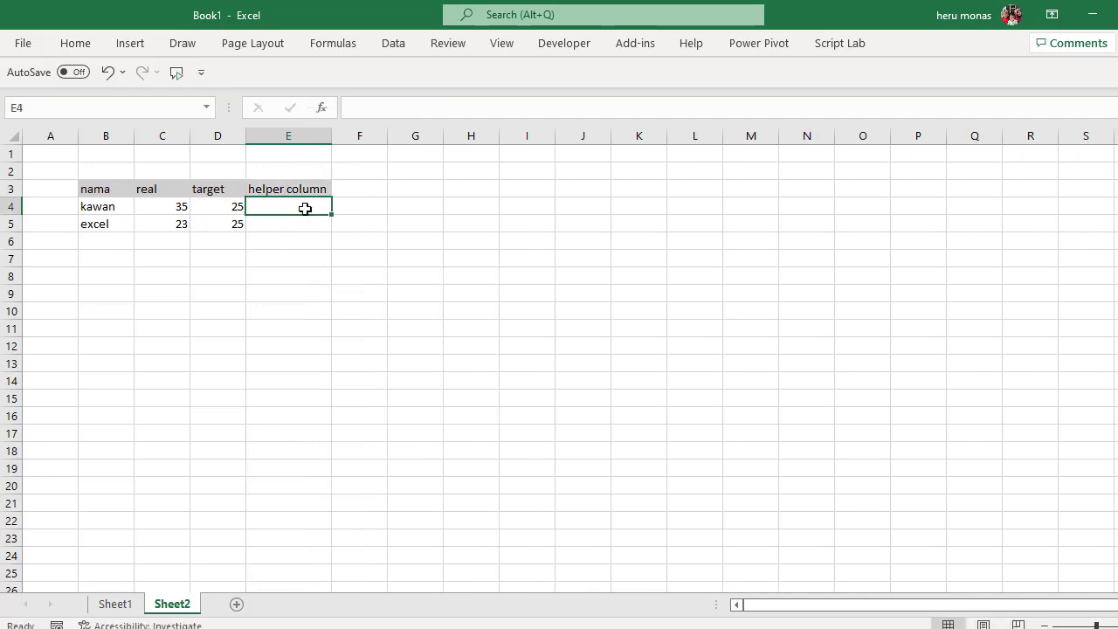
- Try to enter the formula =if(C4>=D4,"C", "D") in cell E4 to compare real with target
type("=if")
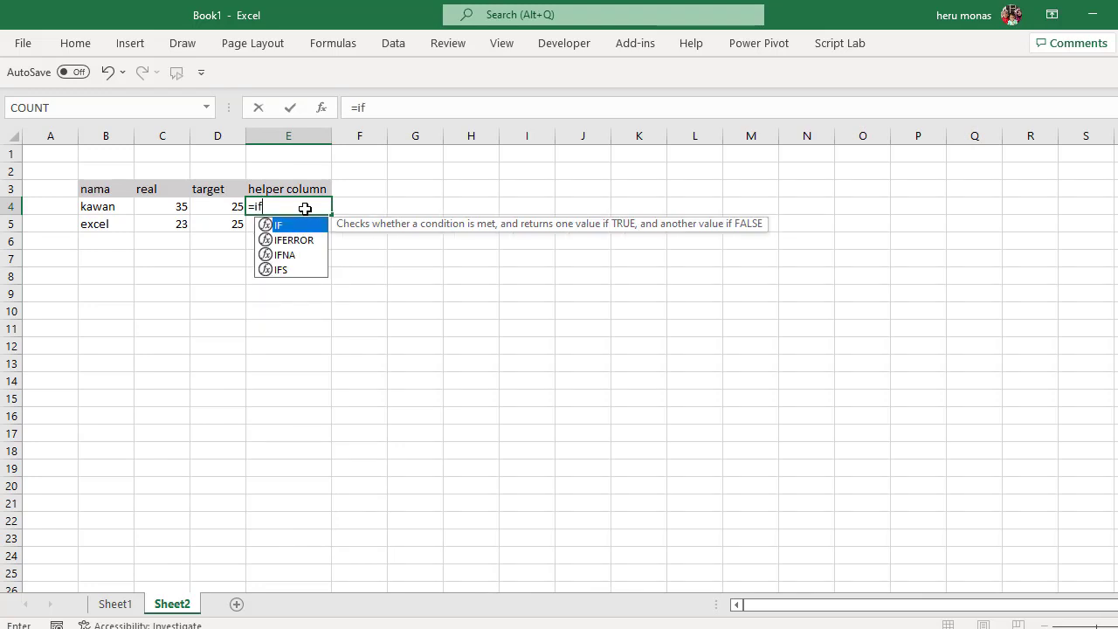
type("(")
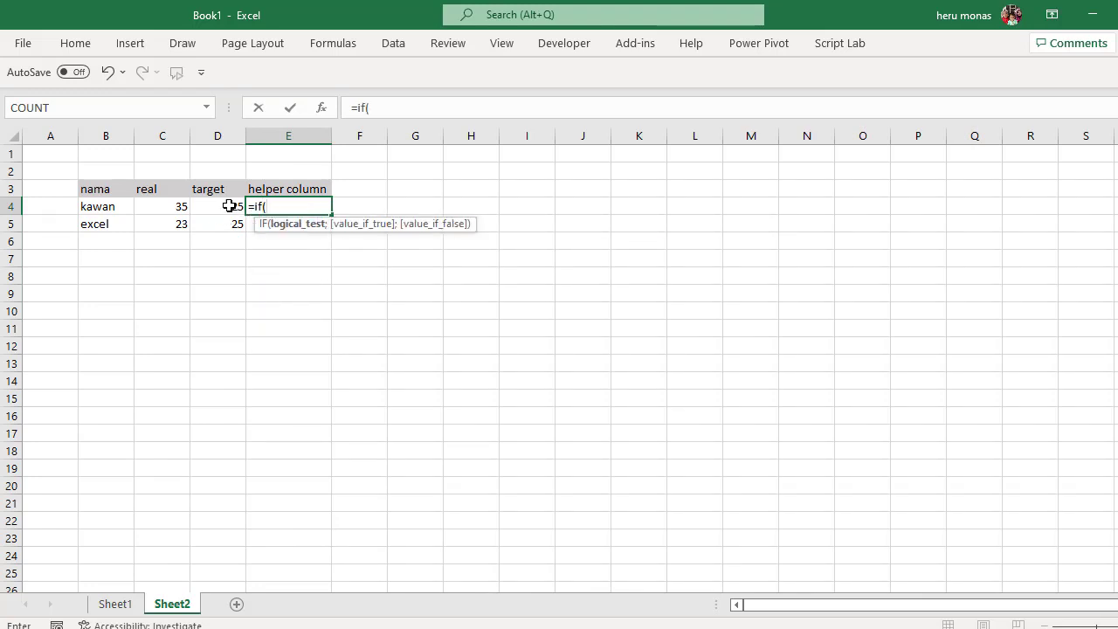
left_click(183, 207)
type(">")
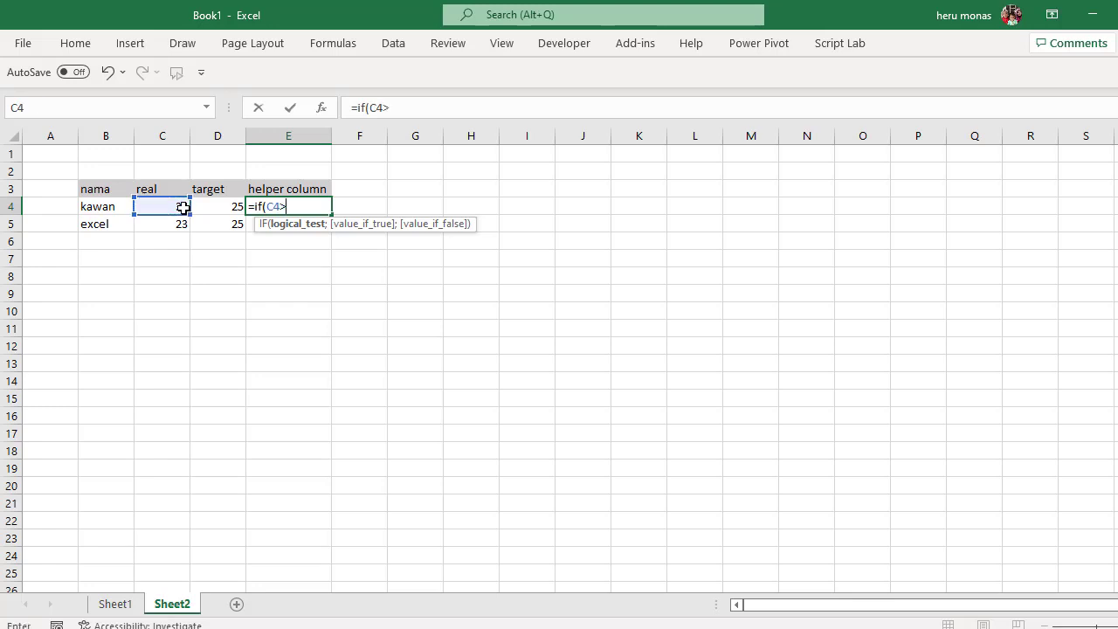
type("=")
left_click(211, 208)
type(",")
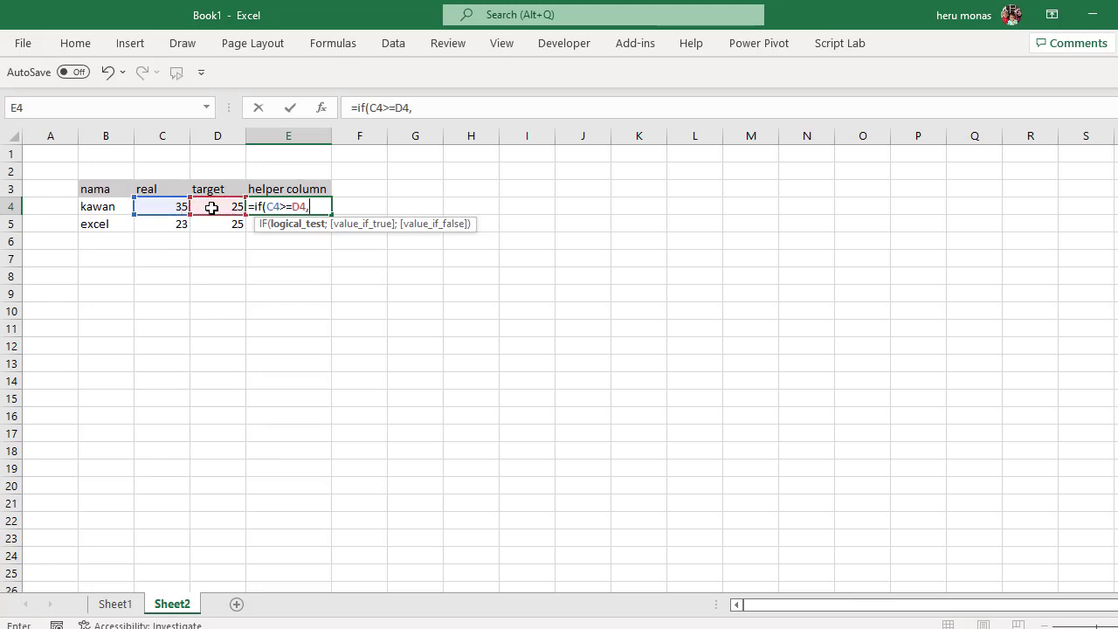
type("\"C\", \"D\")")
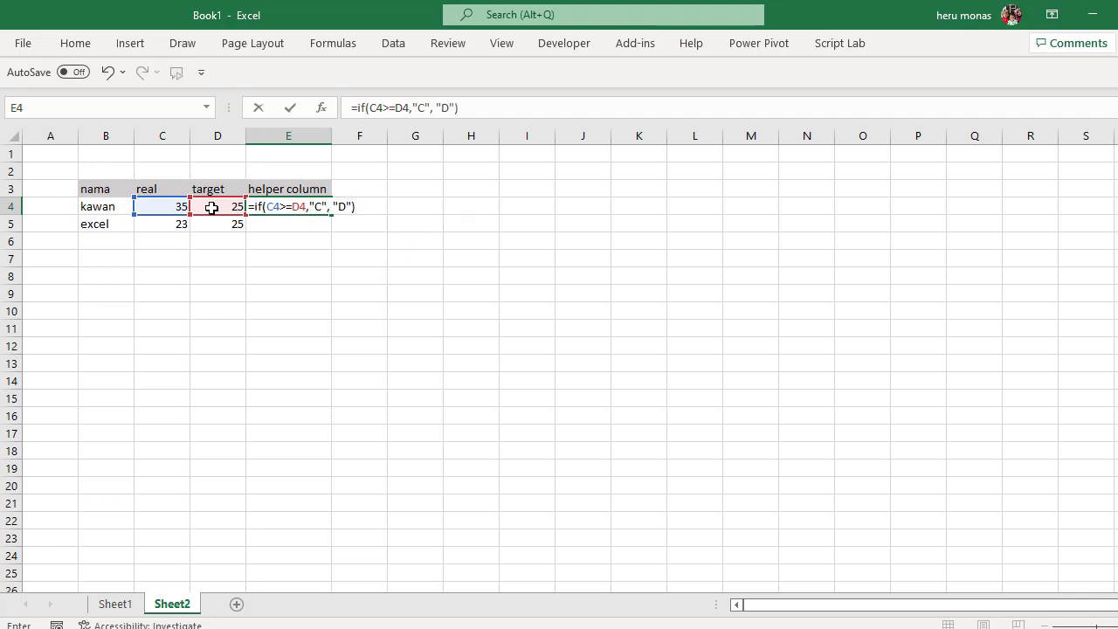
key("Return")
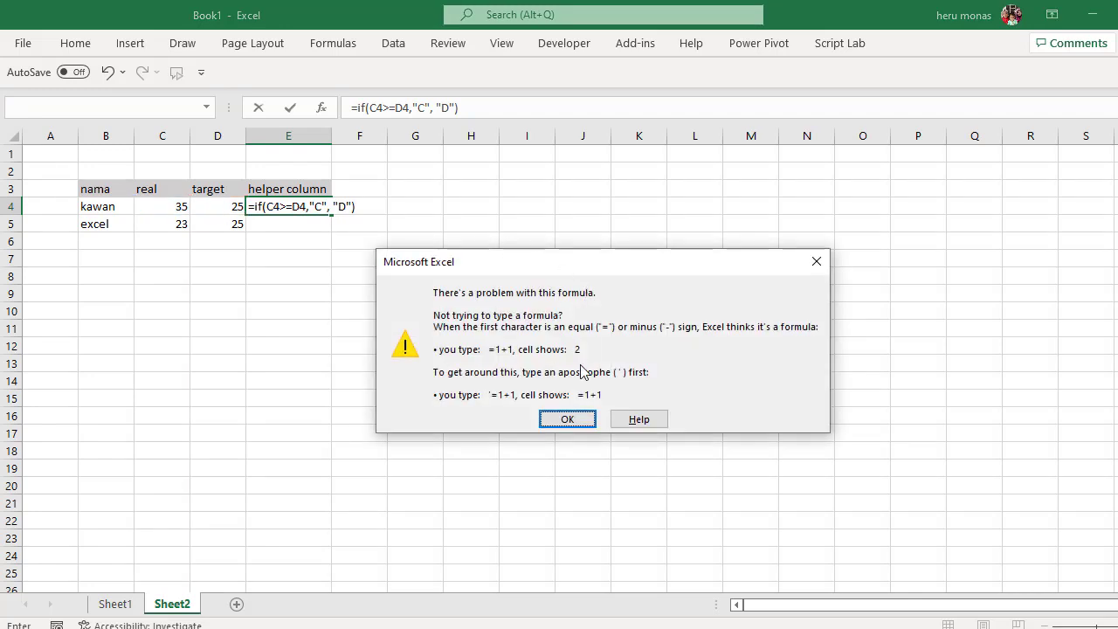
- Correct the E4 formula to =IF(C4>=D4;"C"; "D") by replacing both comma separators with semicolons
left_click(816, 261)
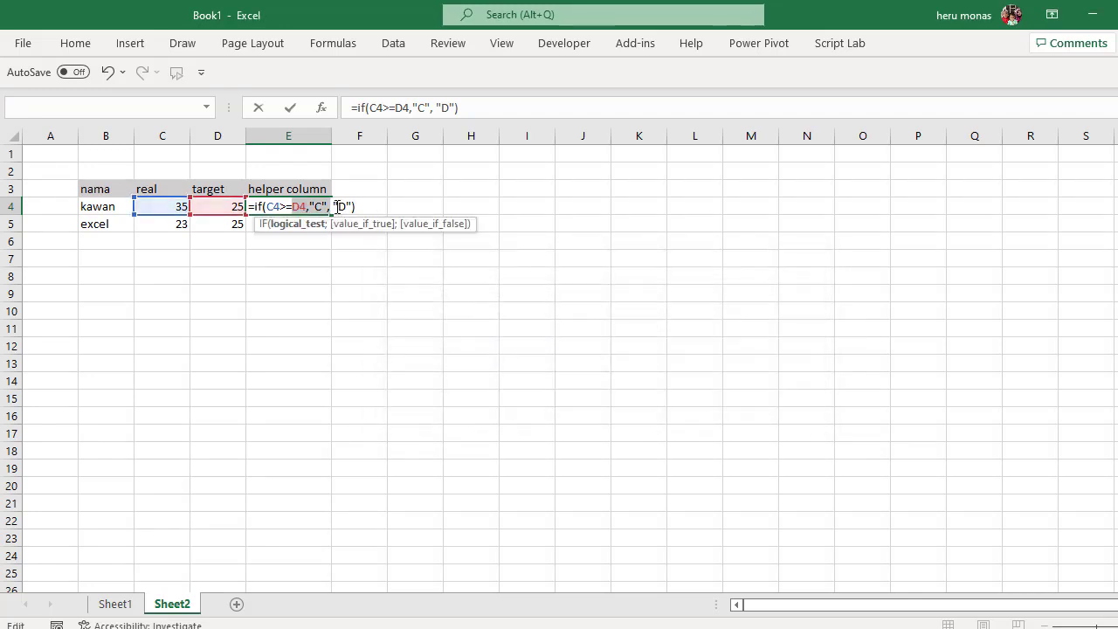
left_click(333, 206)
key("BackSpace")
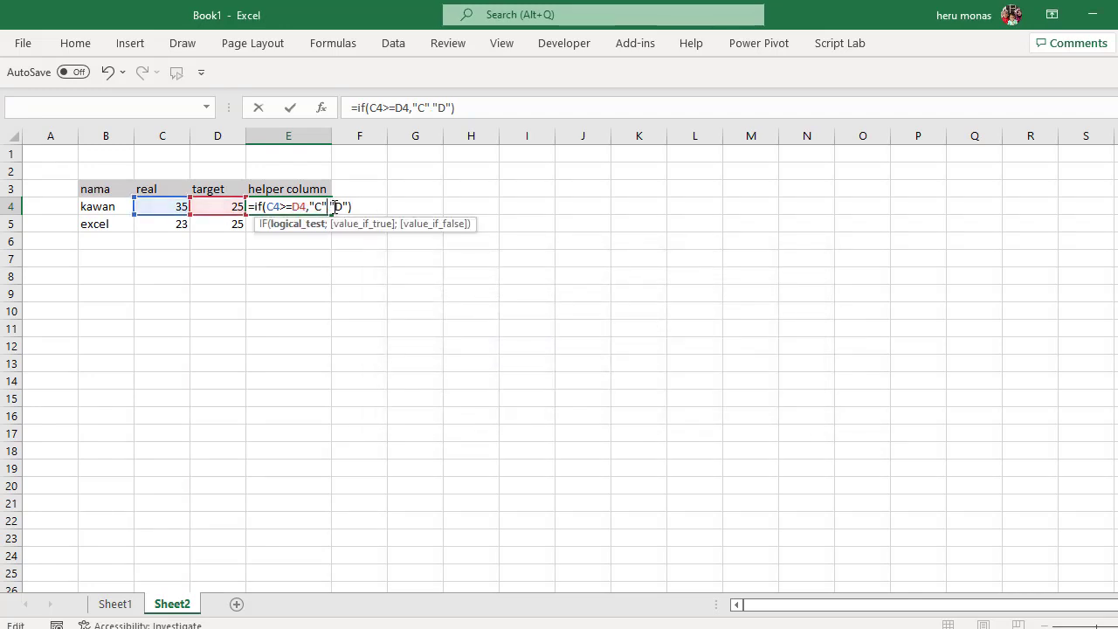
type(";")
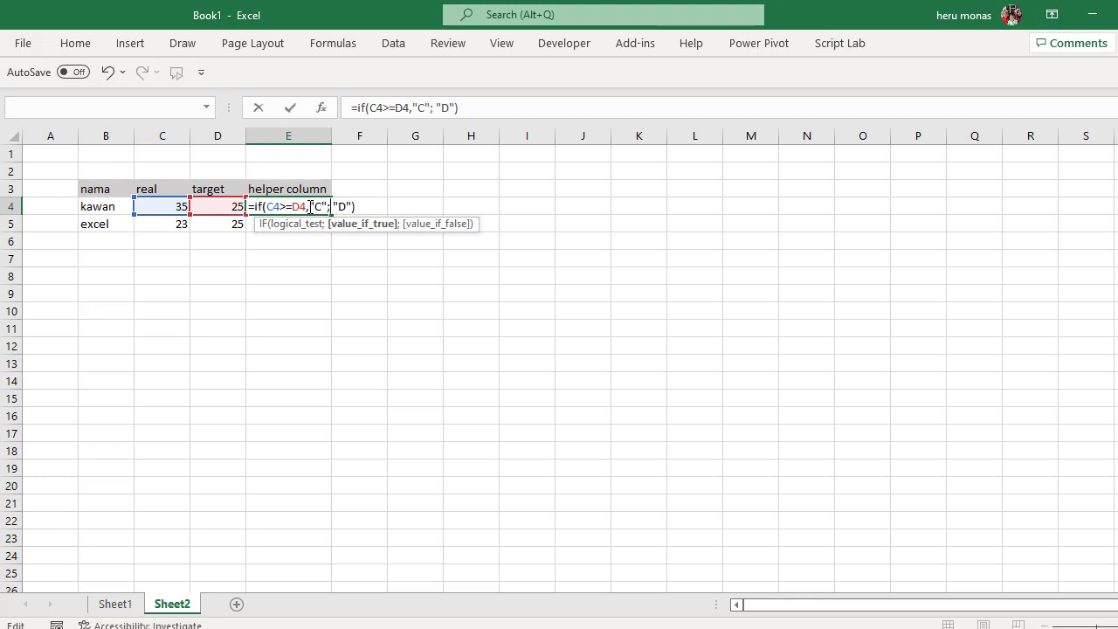
left_click(310, 207)
key("Delete")
type(";")
key("Return")
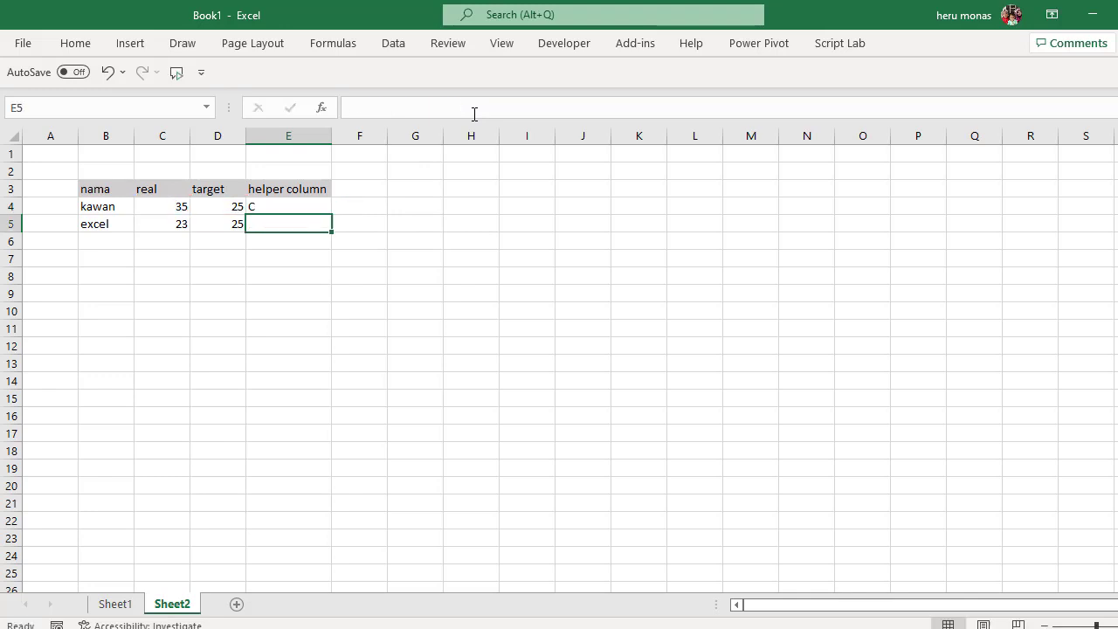
- Copy the helper formula from cell E4 to cell E5 for the excel row
left_click(307, 207)
key("ctrl+c")
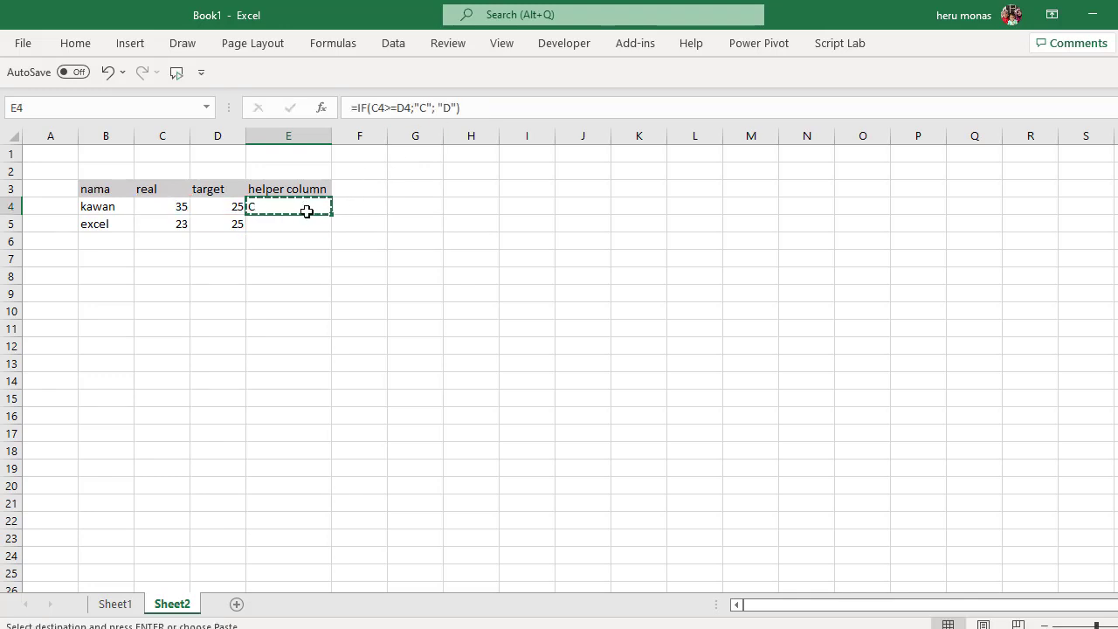
left_click(304, 230)
key("ctrl+v")
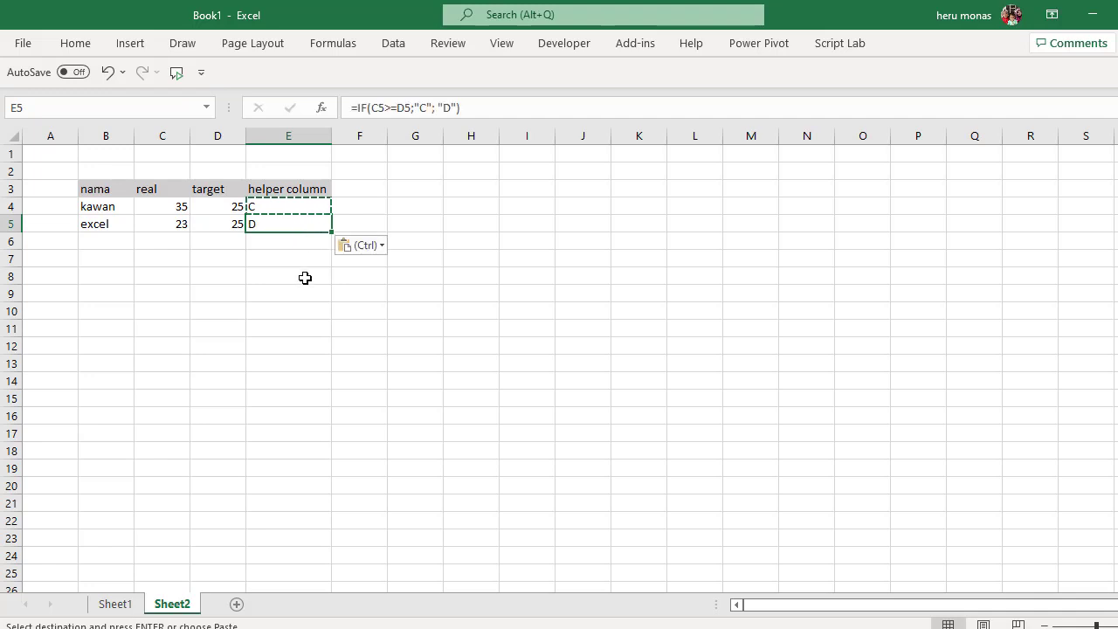
left_click(305, 277)
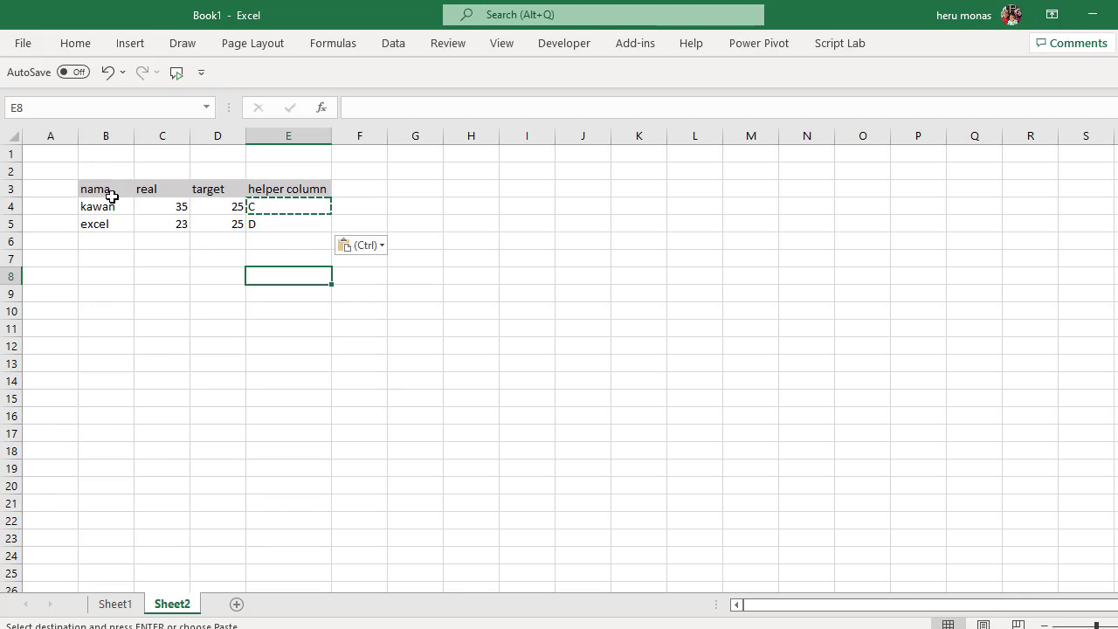
- Insert a 2-D clustered column chart from B3:D5 and move it up beside the table's target column
left_click_drag(112, 190, 216, 225)
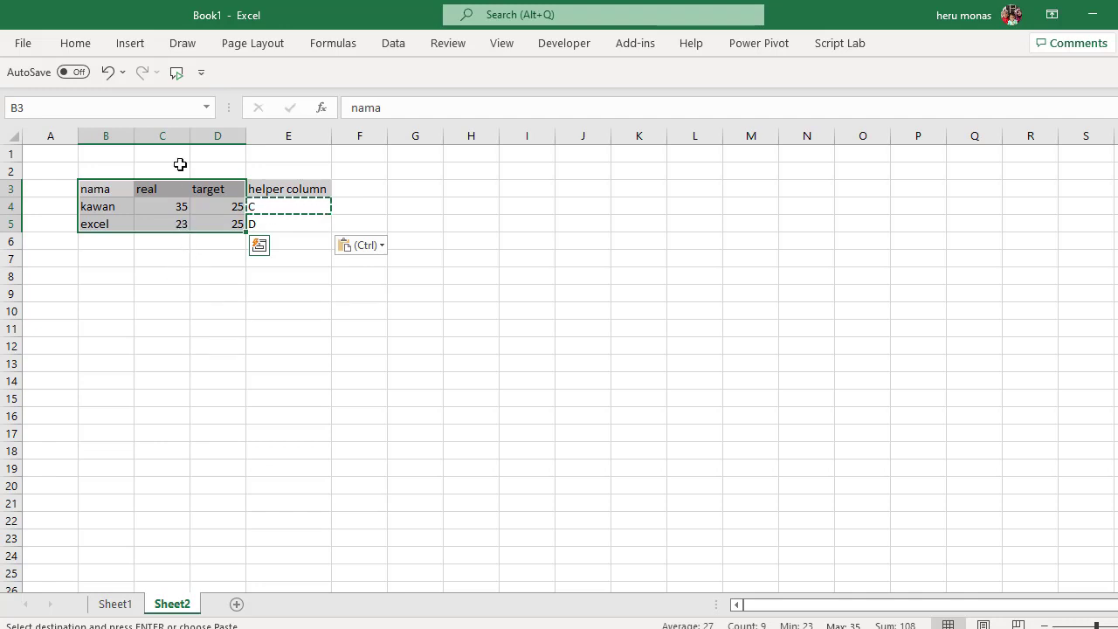
left_click(131, 46)
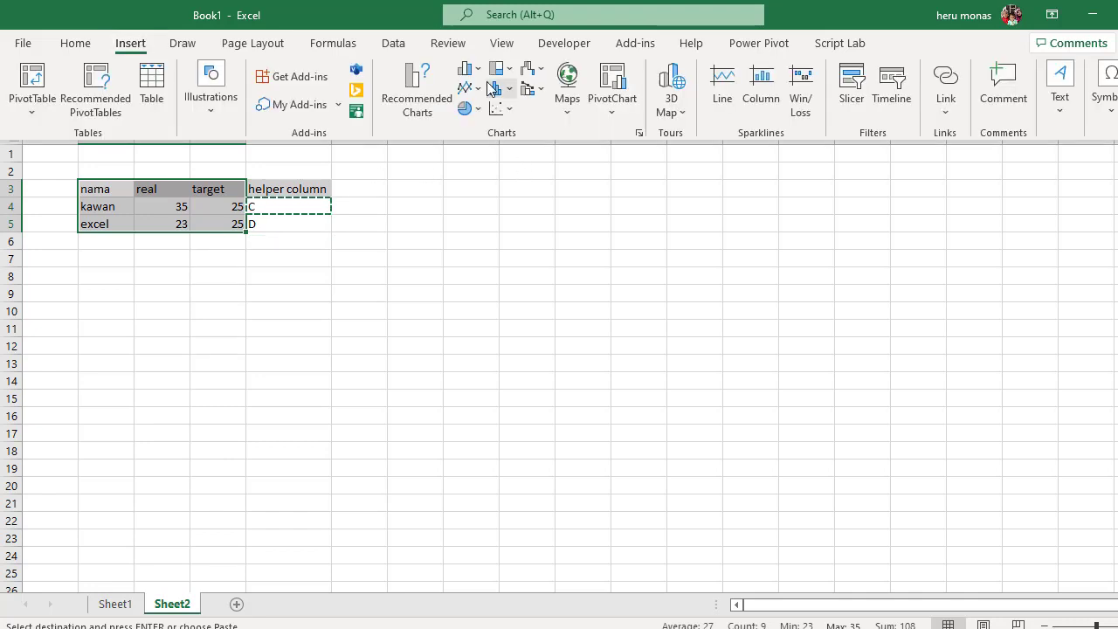
left_click(477, 69)
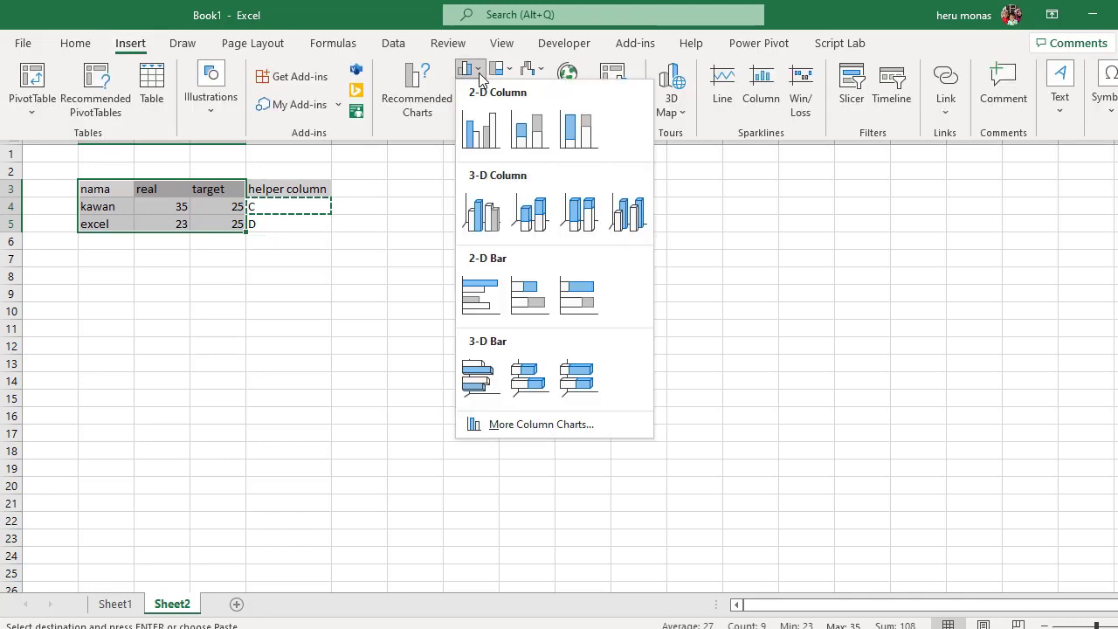
left_click(482, 128)
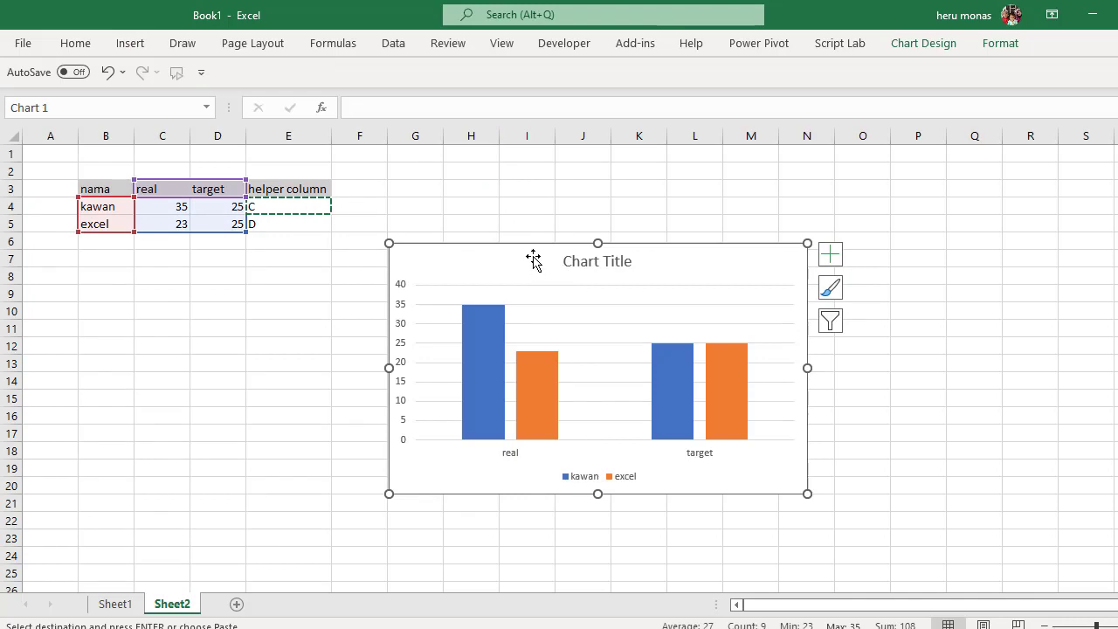
left_click_drag(532, 257, 397, 191)
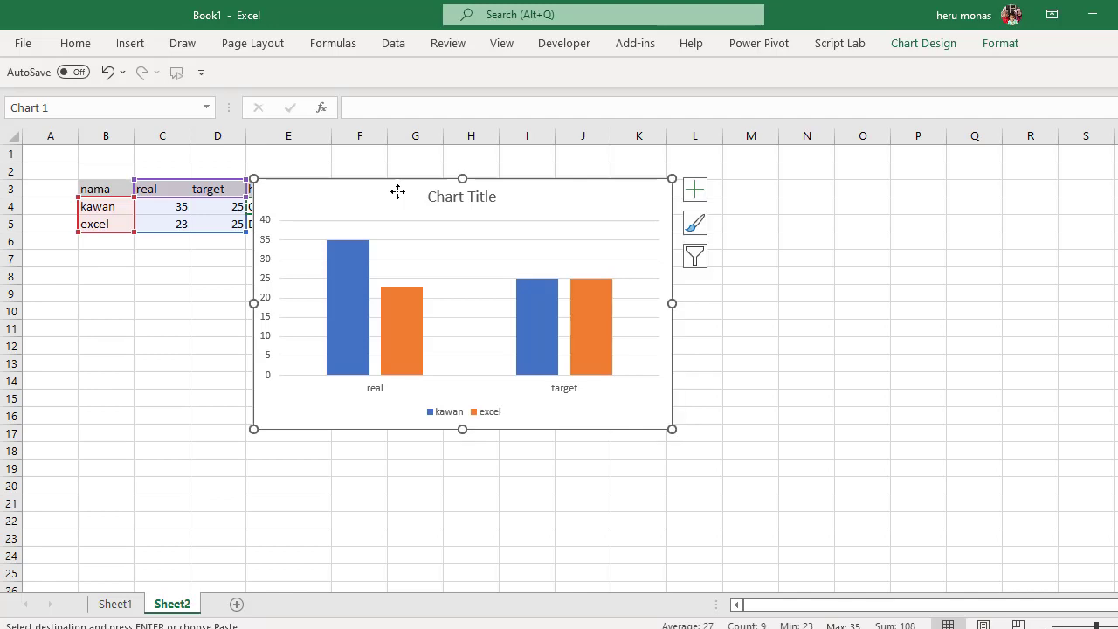
- Delete the horizontal gridlines from the chart
left_click(587, 236)
left_click(587, 240)
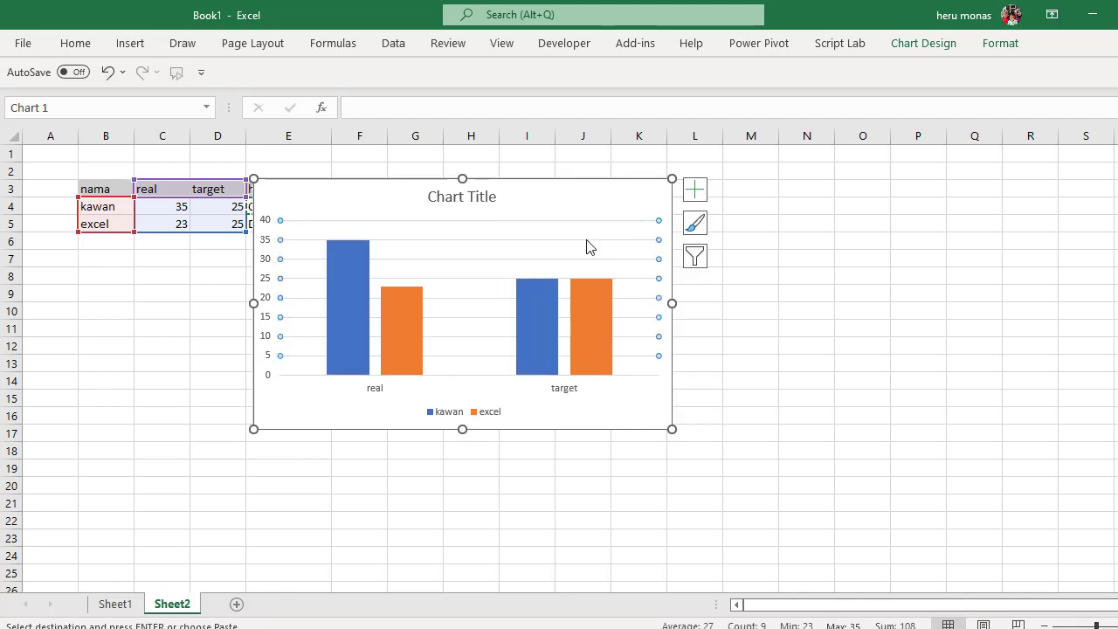
key("Delete")
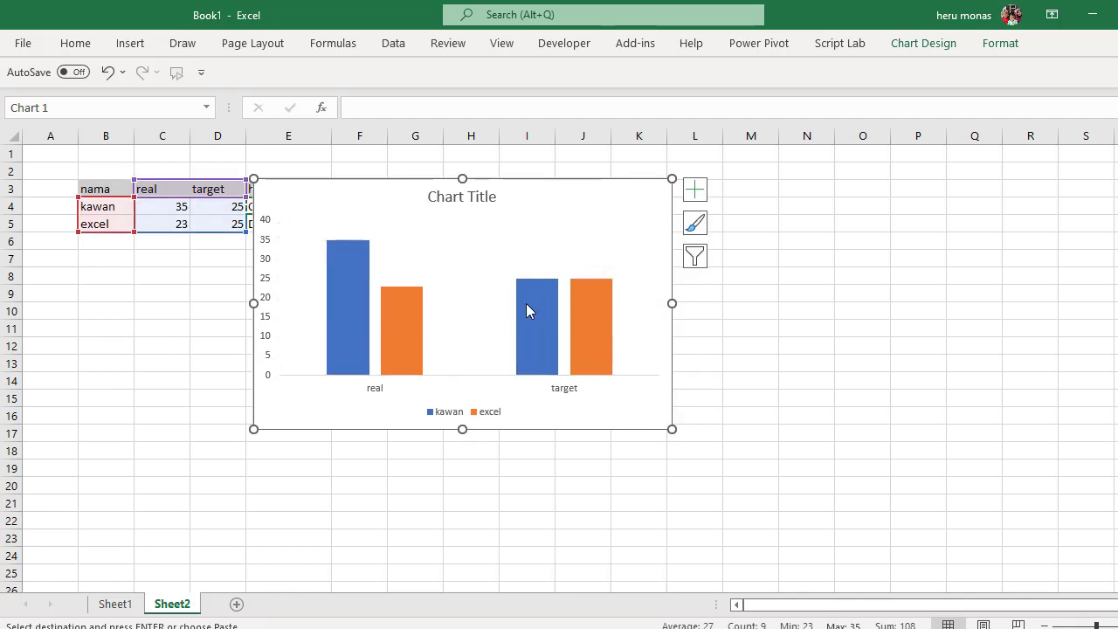
- Switch the chart's rows and columns so real and target become the series and the names become the categories
mouse_move(526, 304)
right_click(443, 294)
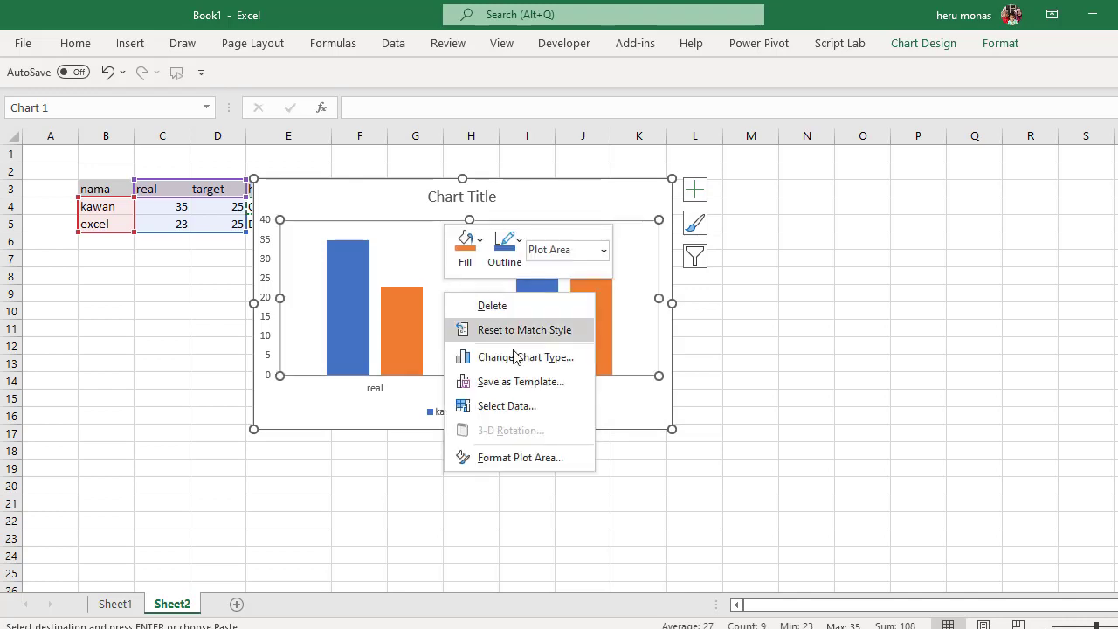
left_click(508, 407)
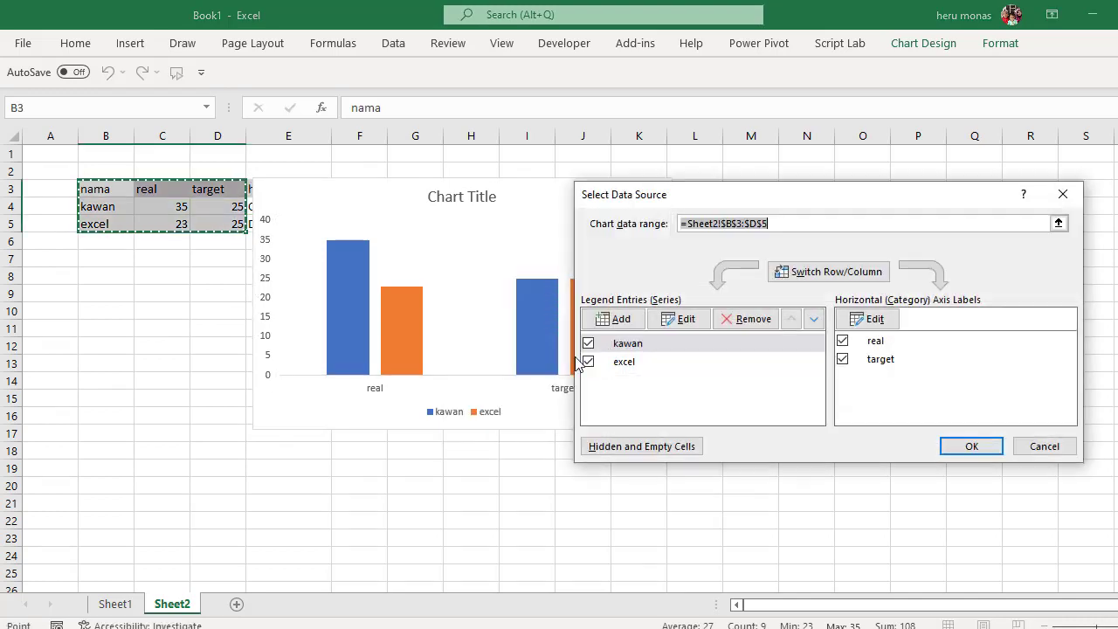
left_click(804, 276)
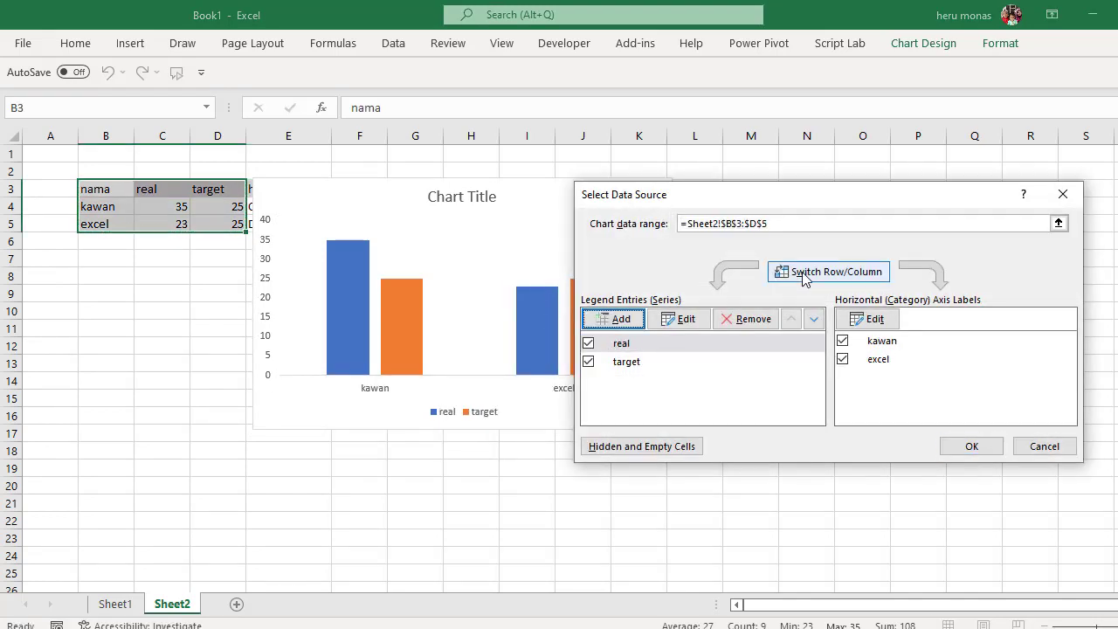
left_click(975, 446)
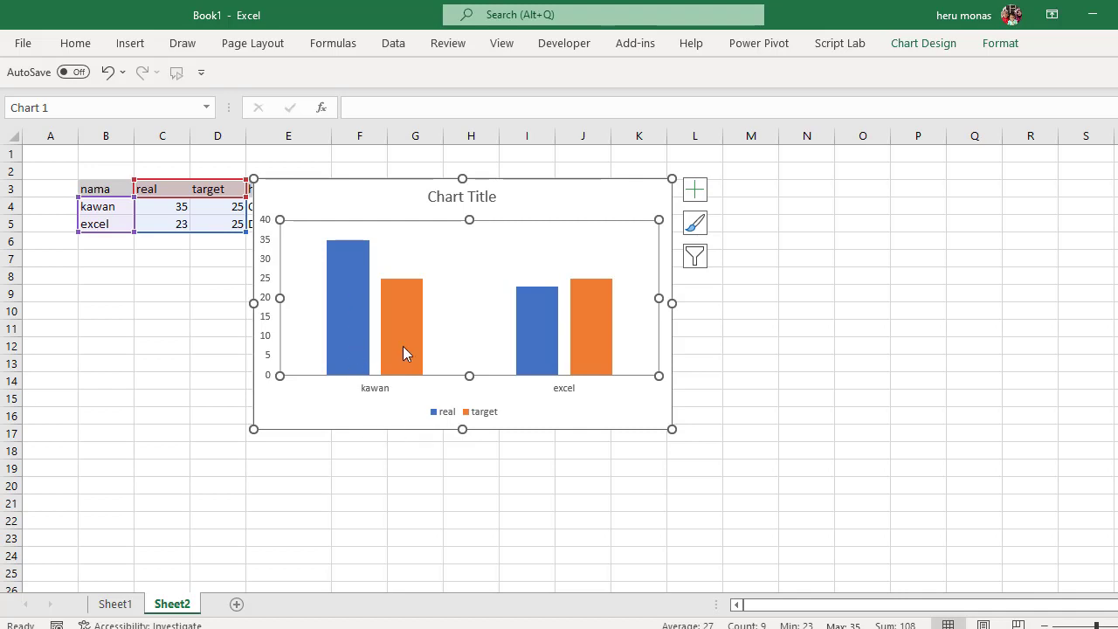
mouse_move(402, 346)
left_click(796, 628)
left_click(1034, 591)
left_click(1034, 591)
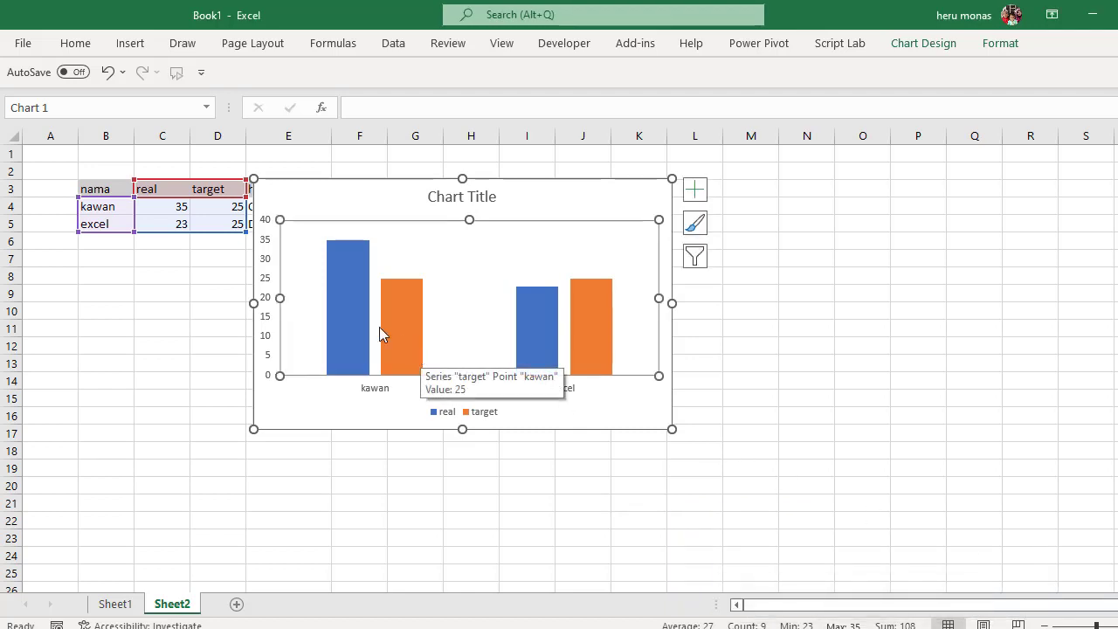
- Add data labels to the real series in the column chart
left_click(351, 325)
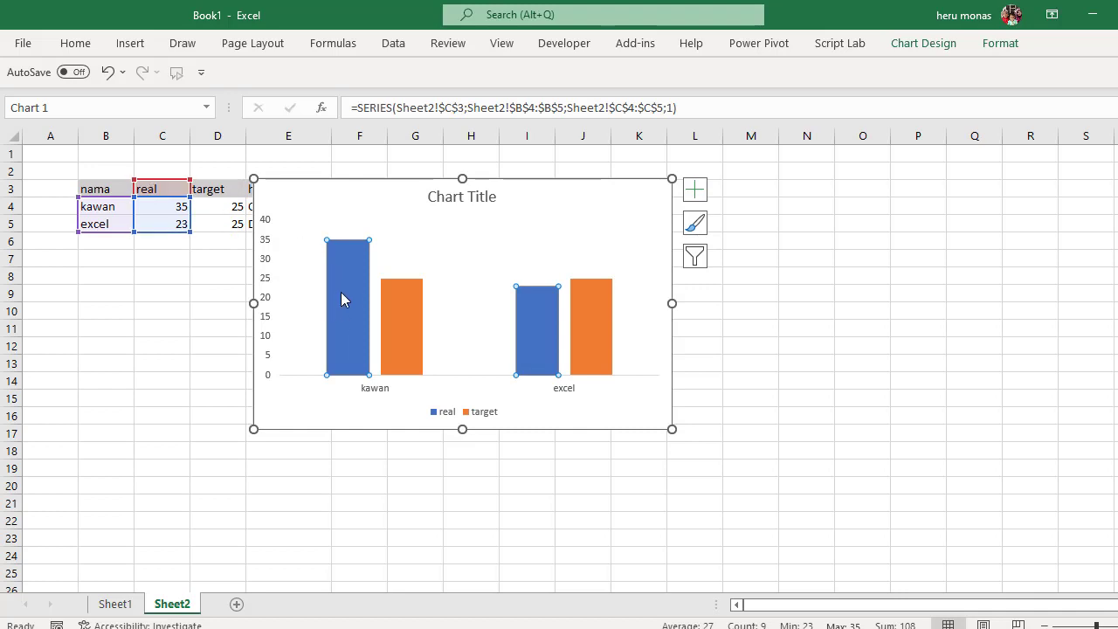
mouse_move(348, 306)
right_click(351, 280)
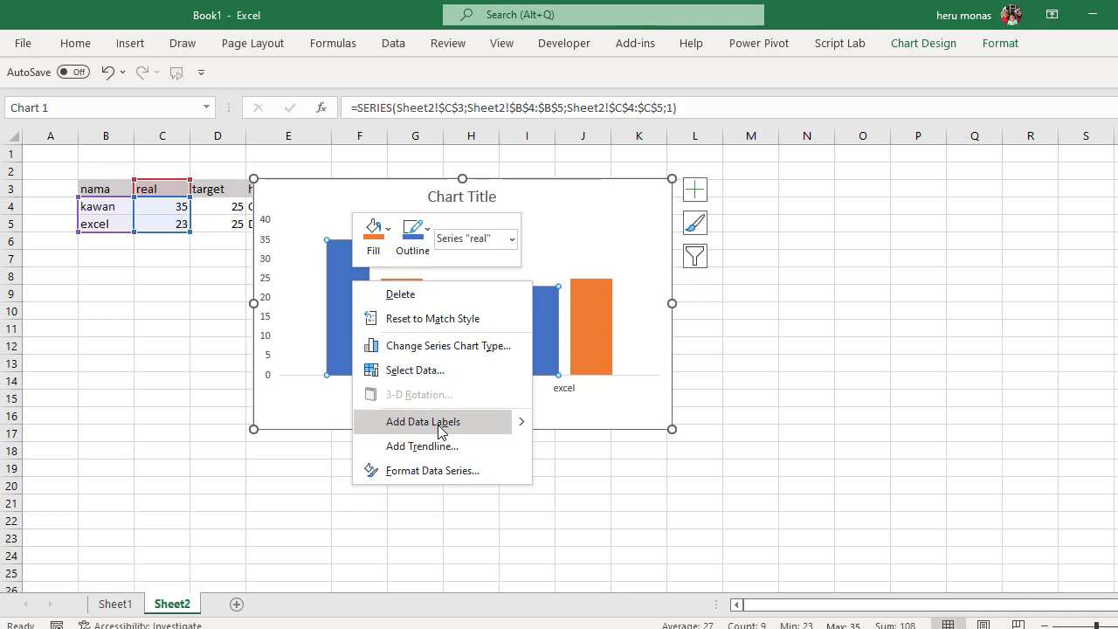
left_click(423, 422)
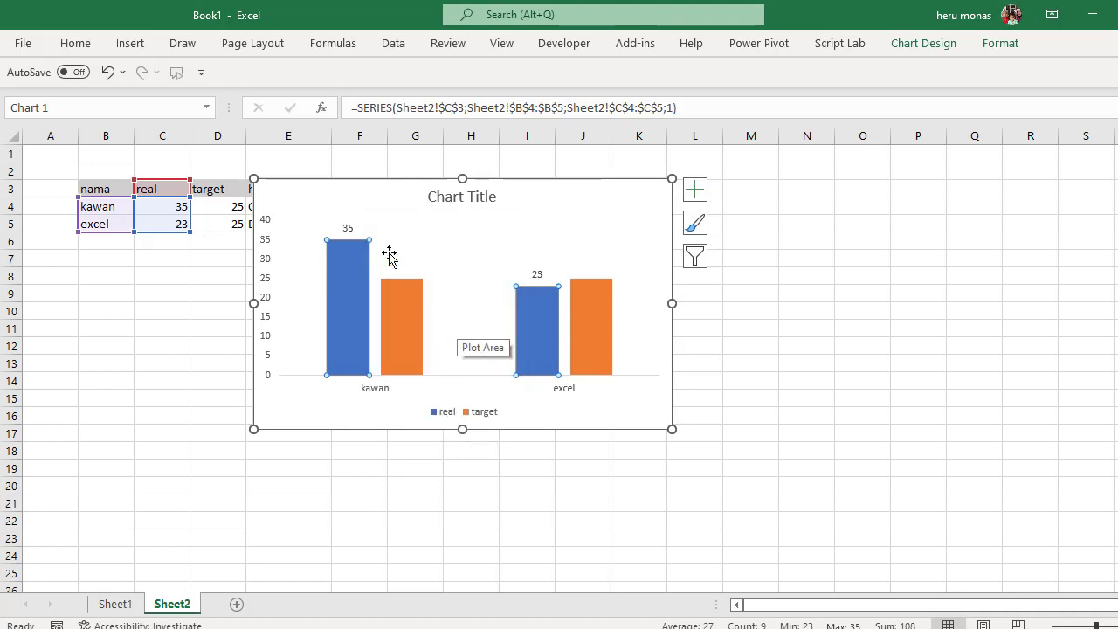
- Open the formatting options for the real series' data labels and resize the workbook window to fit them
left_click(350, 230)
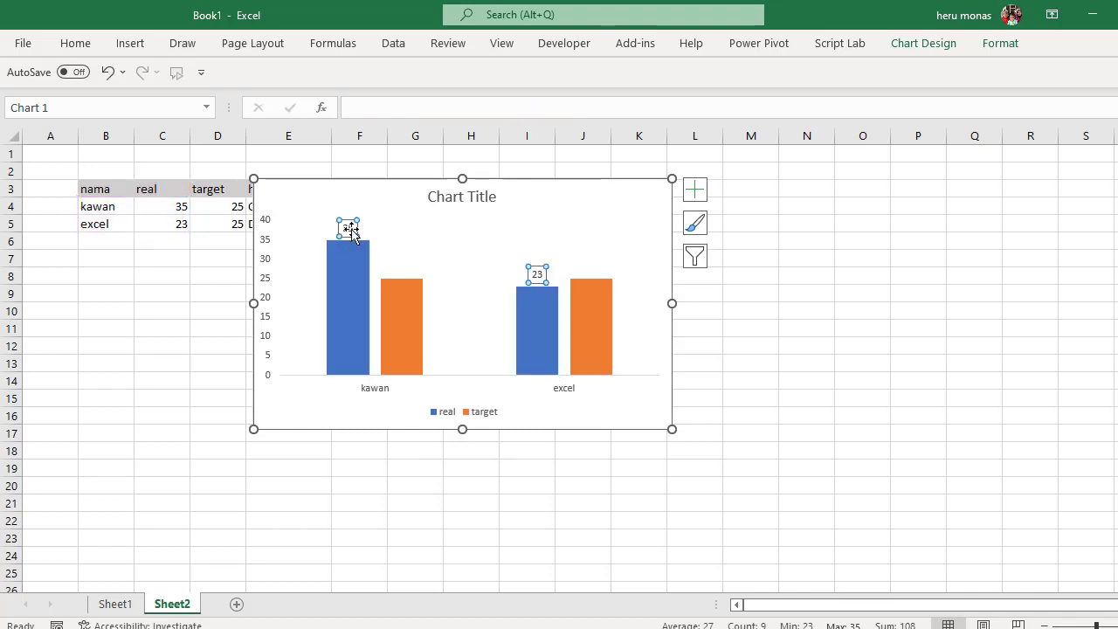
right_click(350, 230)
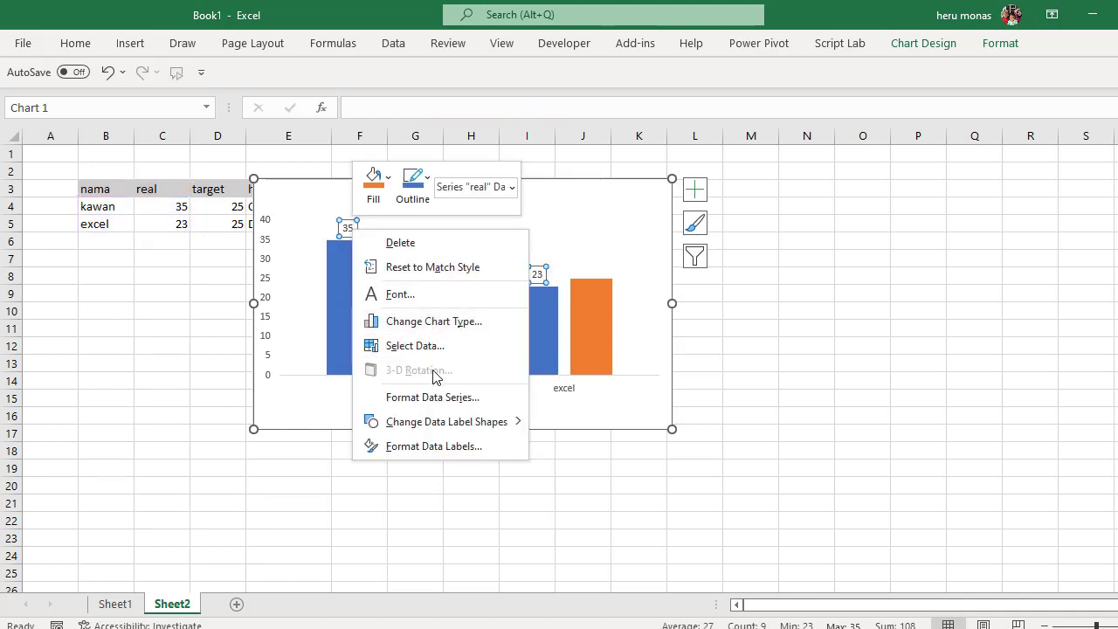
left_click(434, 447)
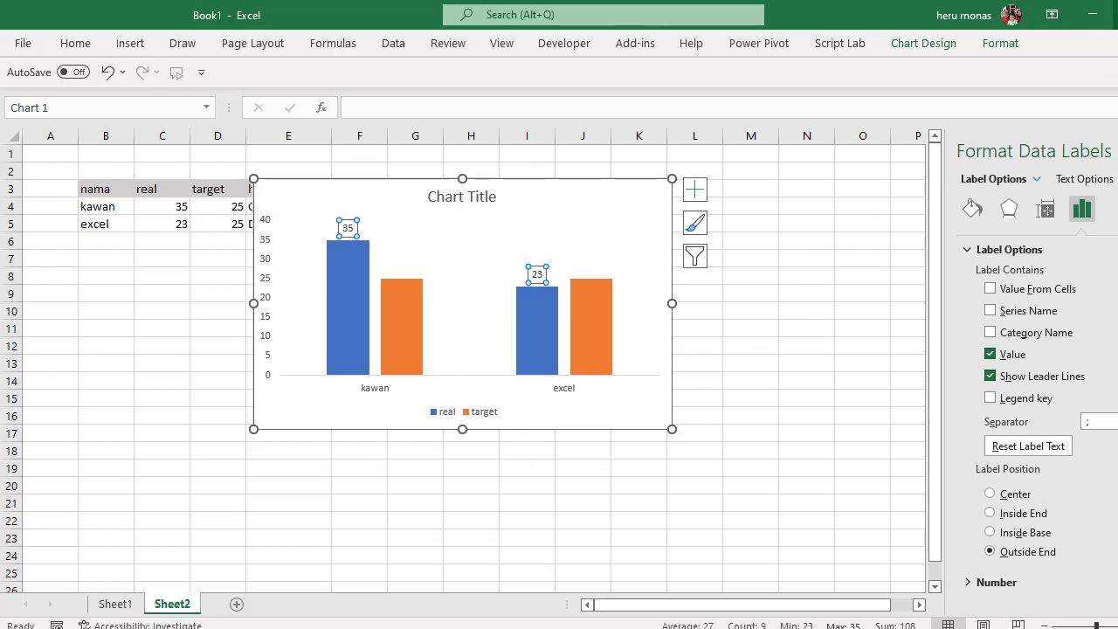
left_click(1117, 15)
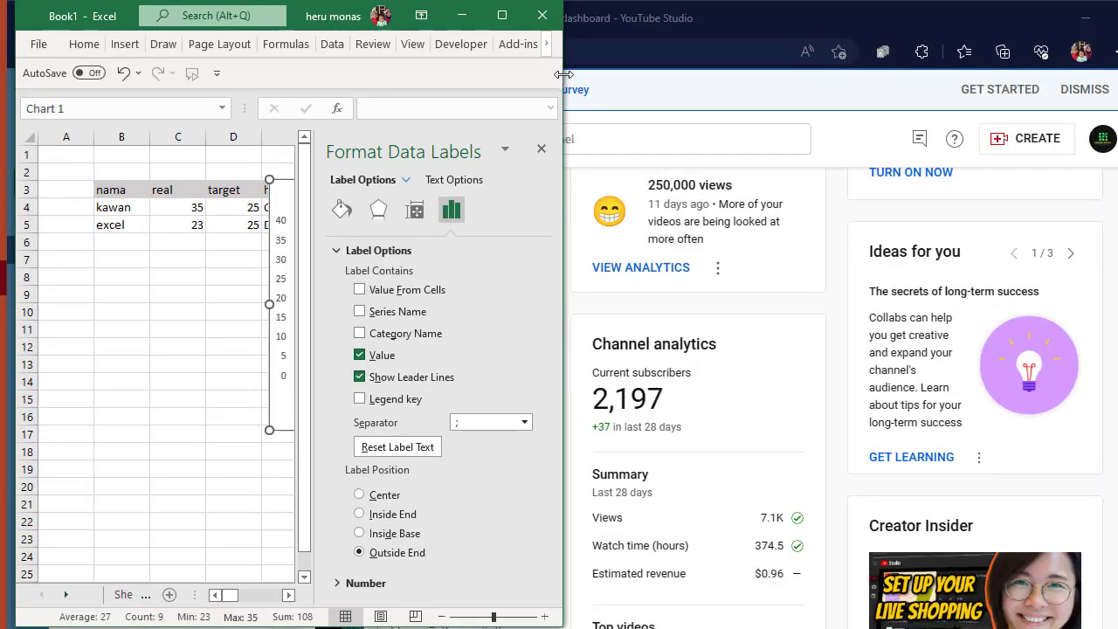
left_click_drag(563, 74, 1031, 580)
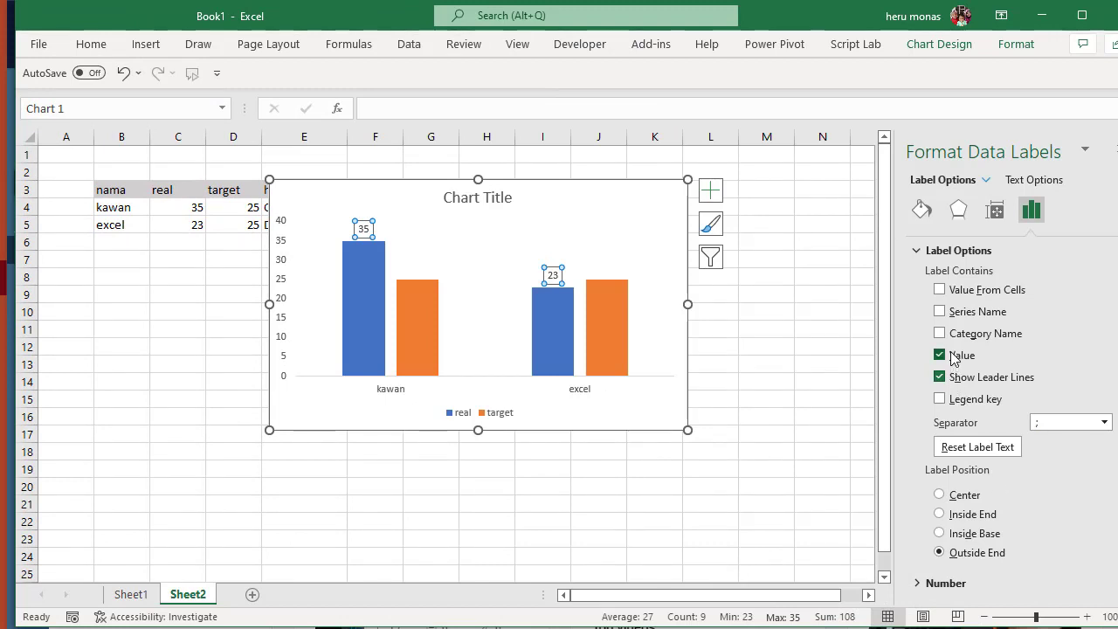
- Include values from cells E4:E5 in the real series' data labels
left_click(941, 291)
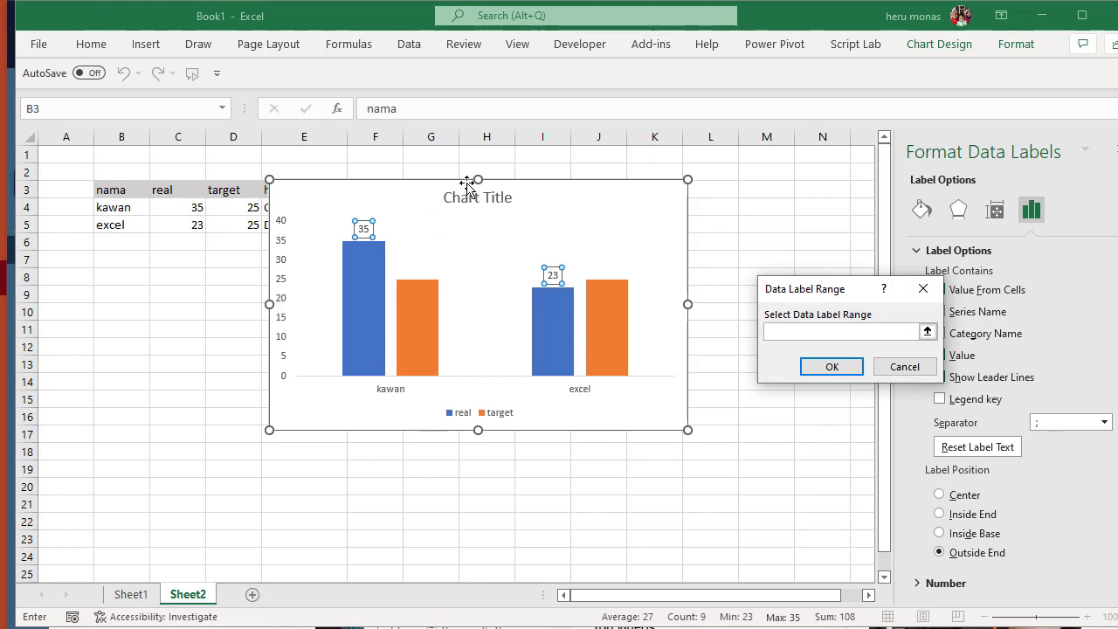
left_click(243, 190)
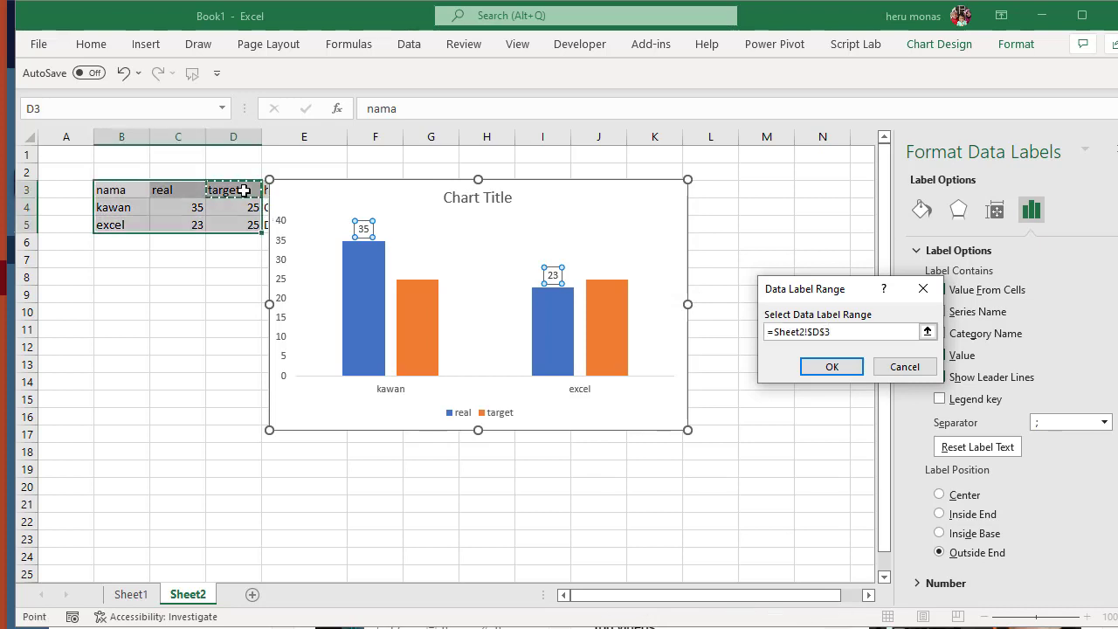
key("Right")
key("shift+Down")
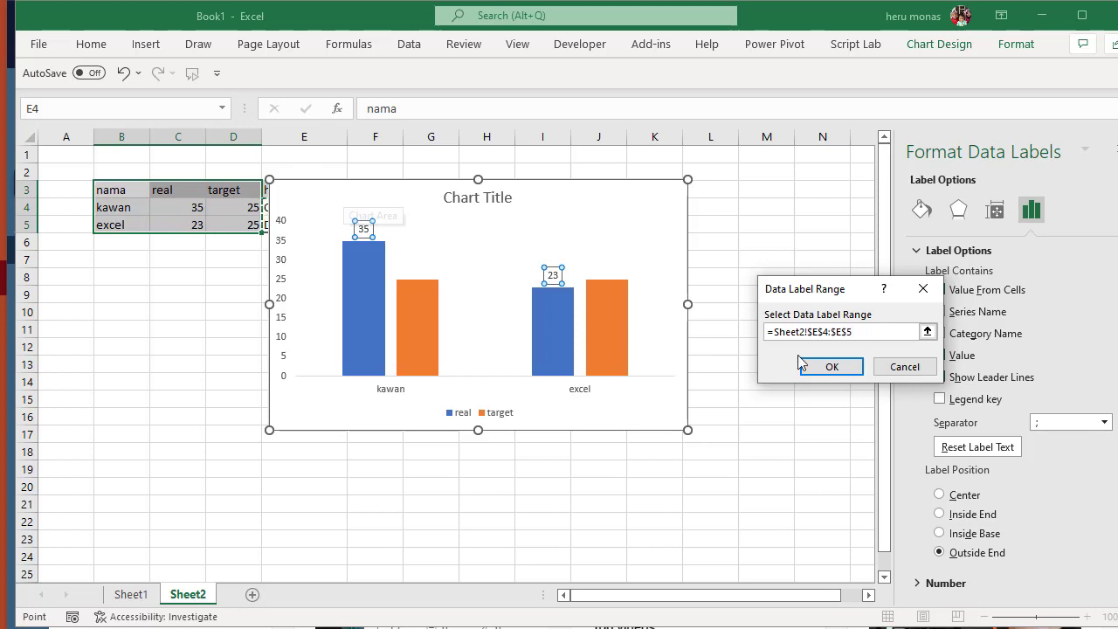
left_click(827, 367)
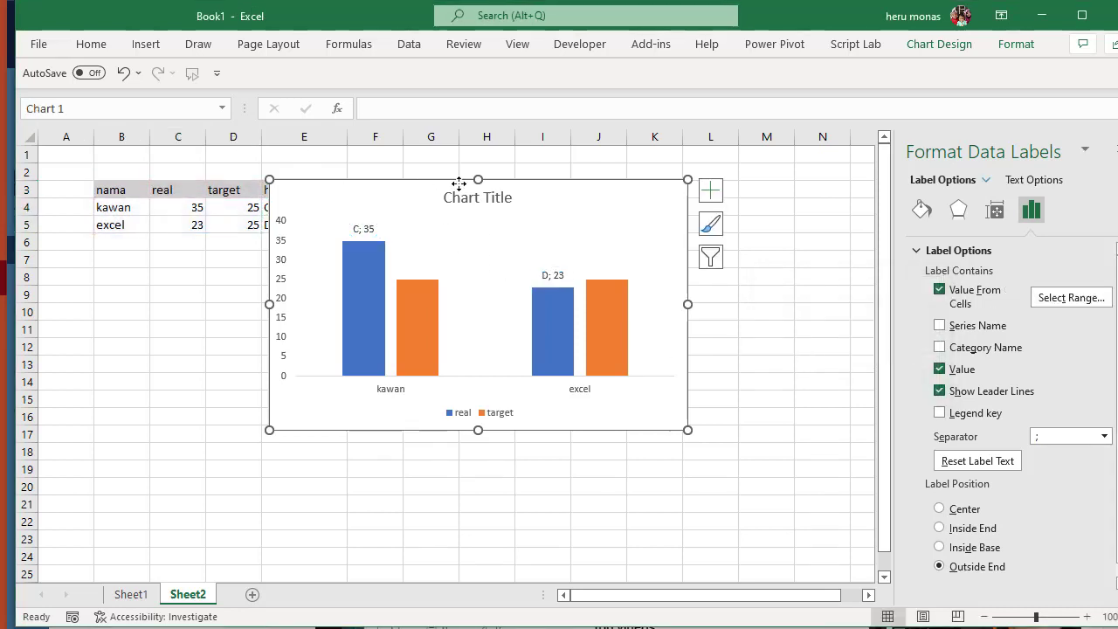
- Move the chart clear of the helper column and turn off Value and Show Leader Lines for the real series' data labels
left_click_drag(459, 184, 572, 187)
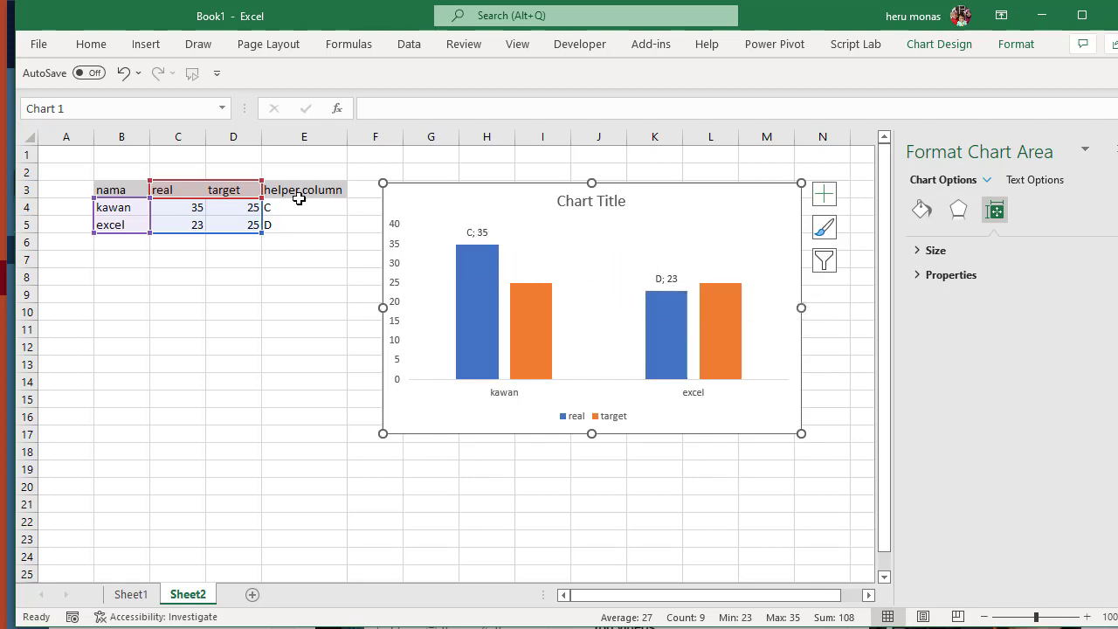
left_click(483, 232)
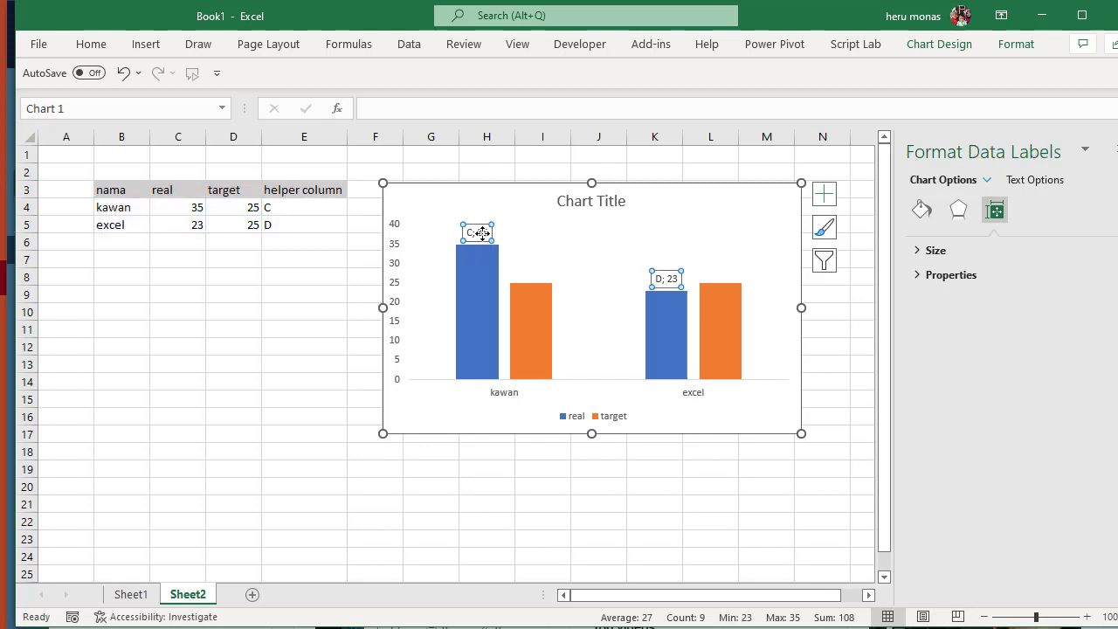
right_click(482, 233)
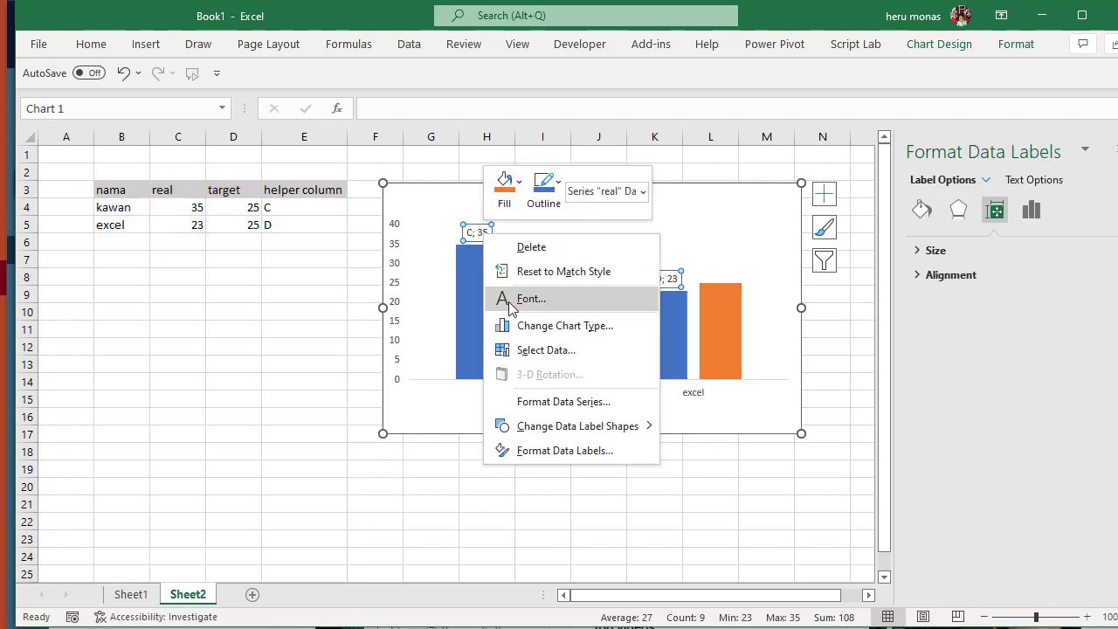
left_click(533, 453)
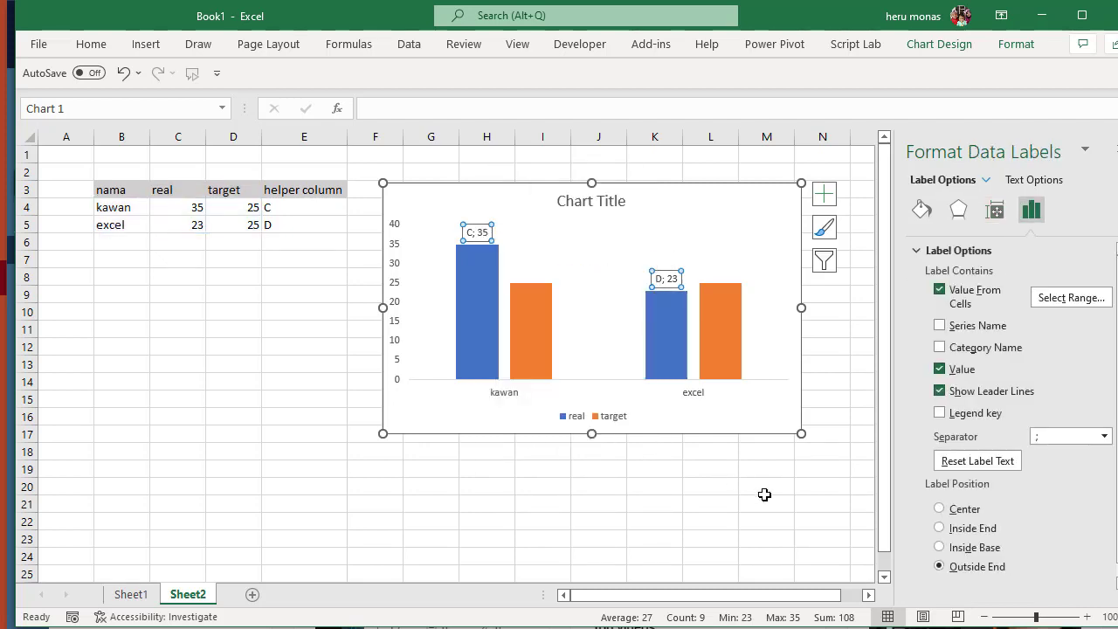
left_click(940, 391)
left_click(940, 369)
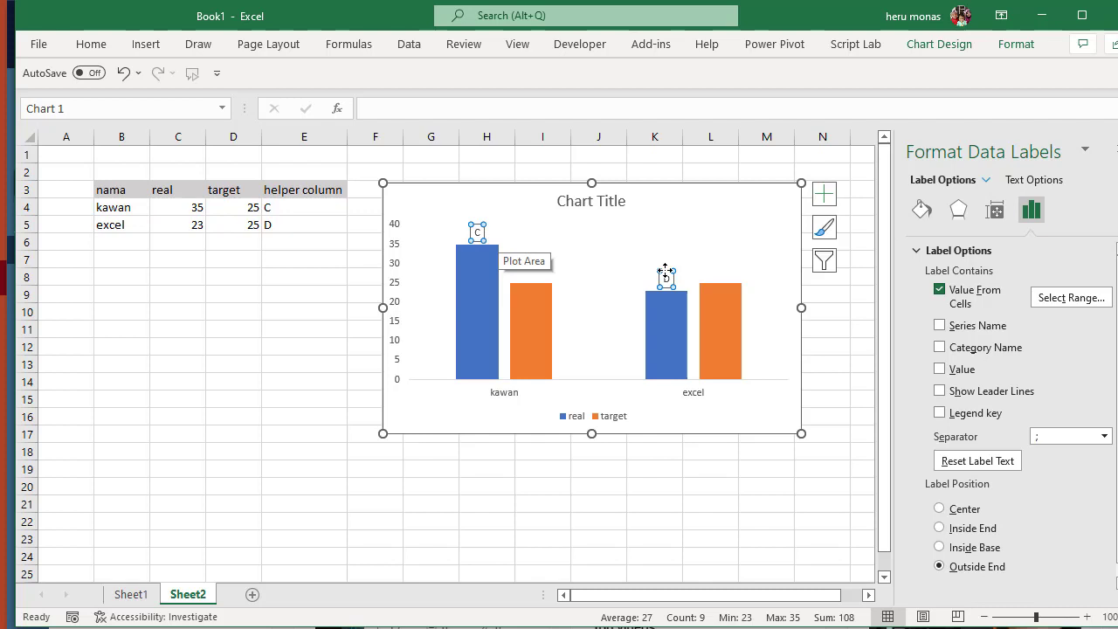
- Move the chart back over the helper column, directly beside the target column
left_click_drag(560, 195, 390, 191)
key("ctrl+z")
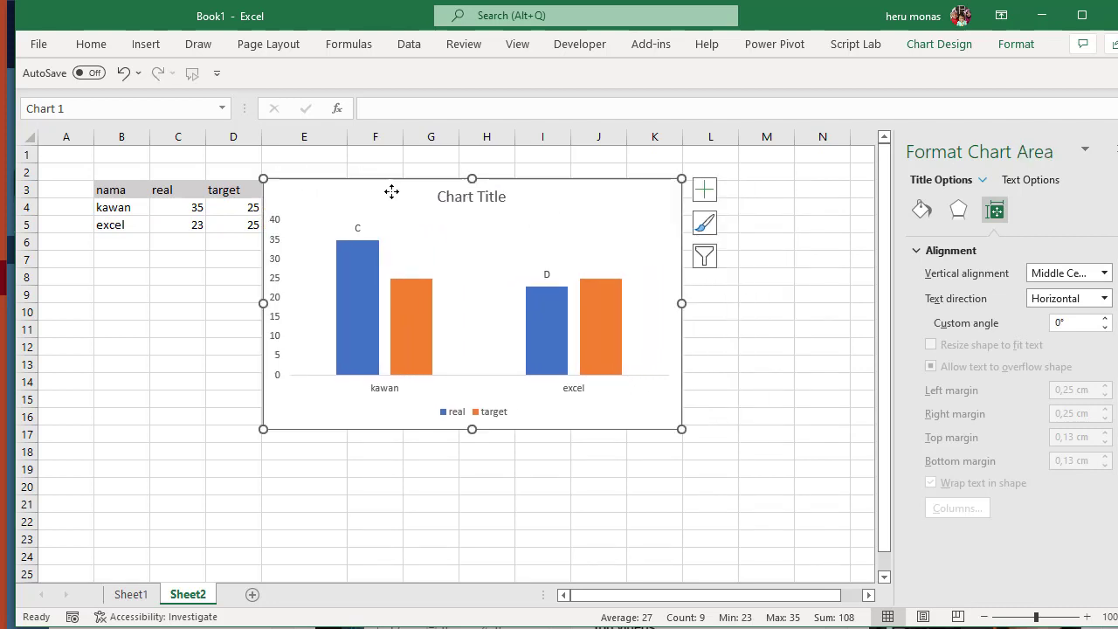
left_click(358, 229)
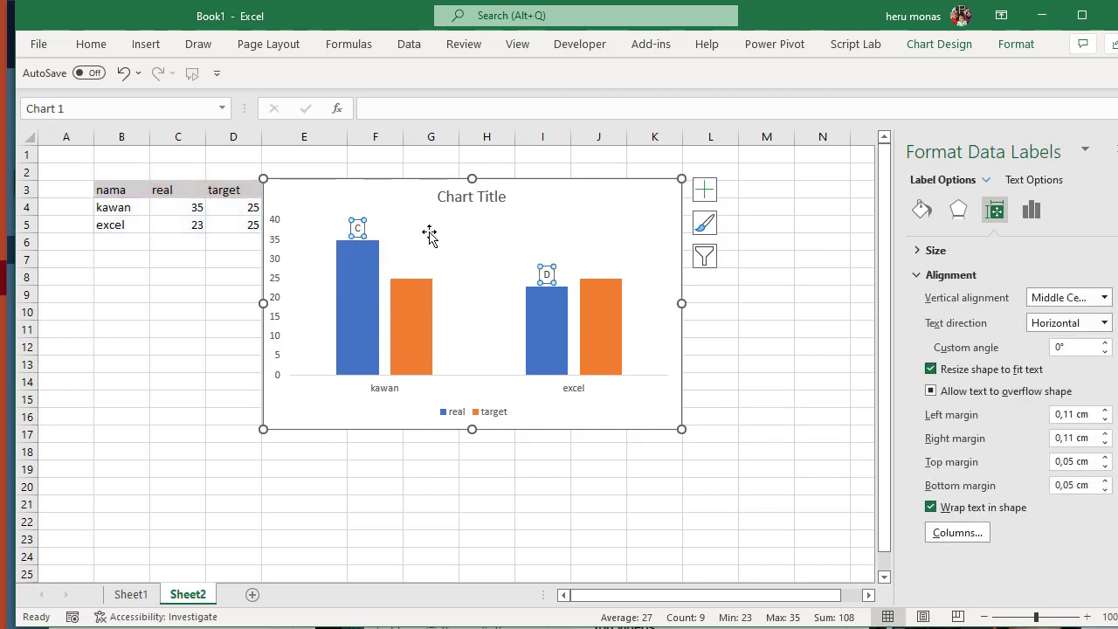
left_click(1031, 215)
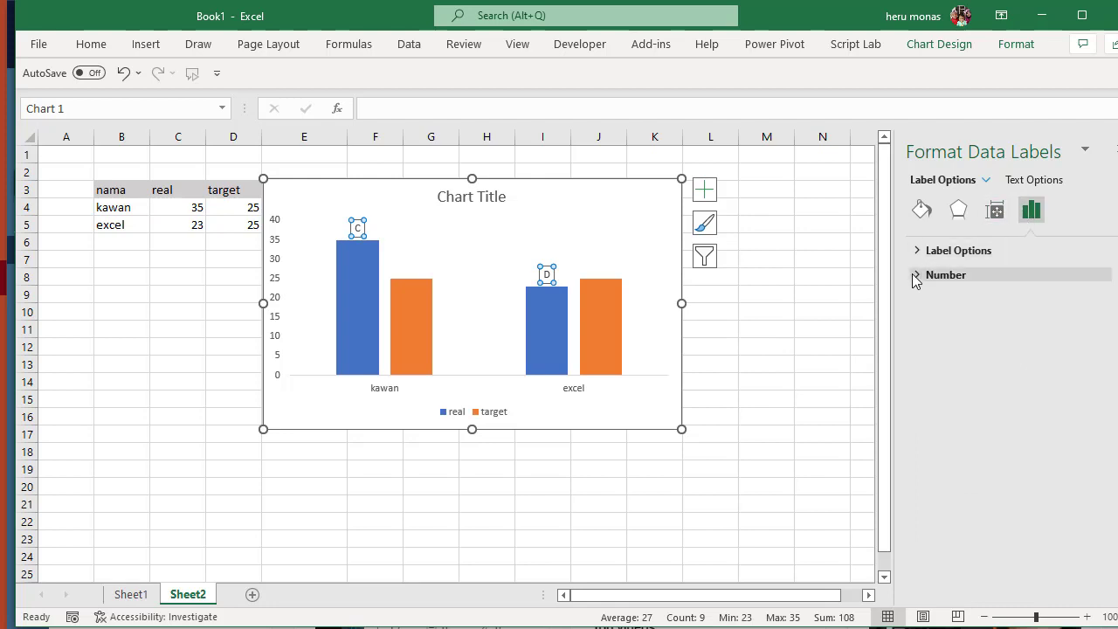
left_click(916, 275)
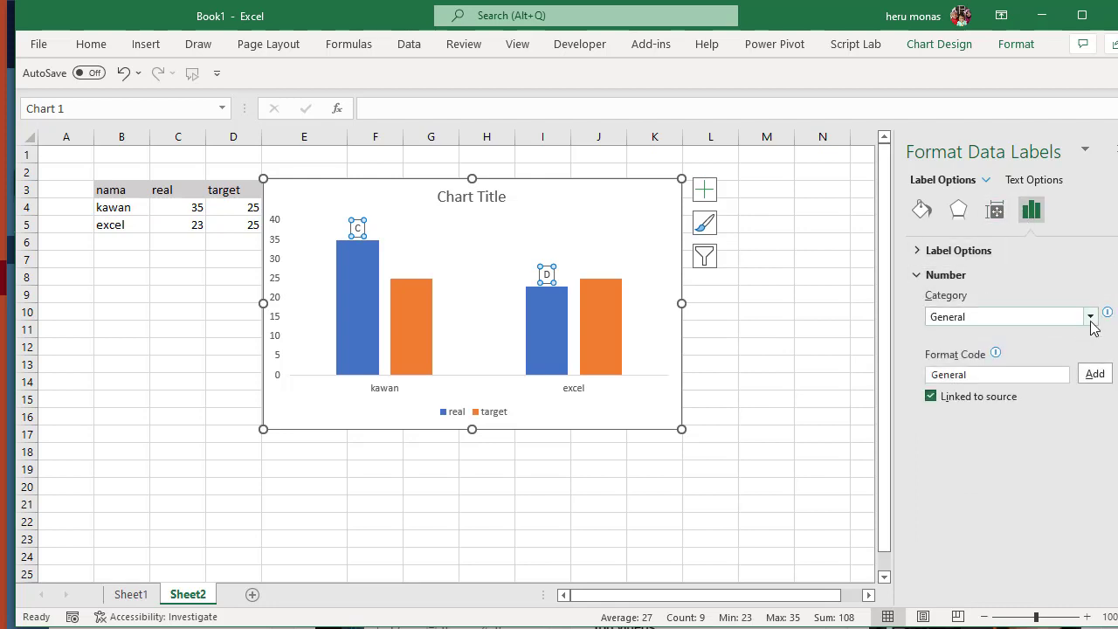
left_click(756, 308)
- Set the font of the real series' data labels to Wingdings
left_click(358, 229)
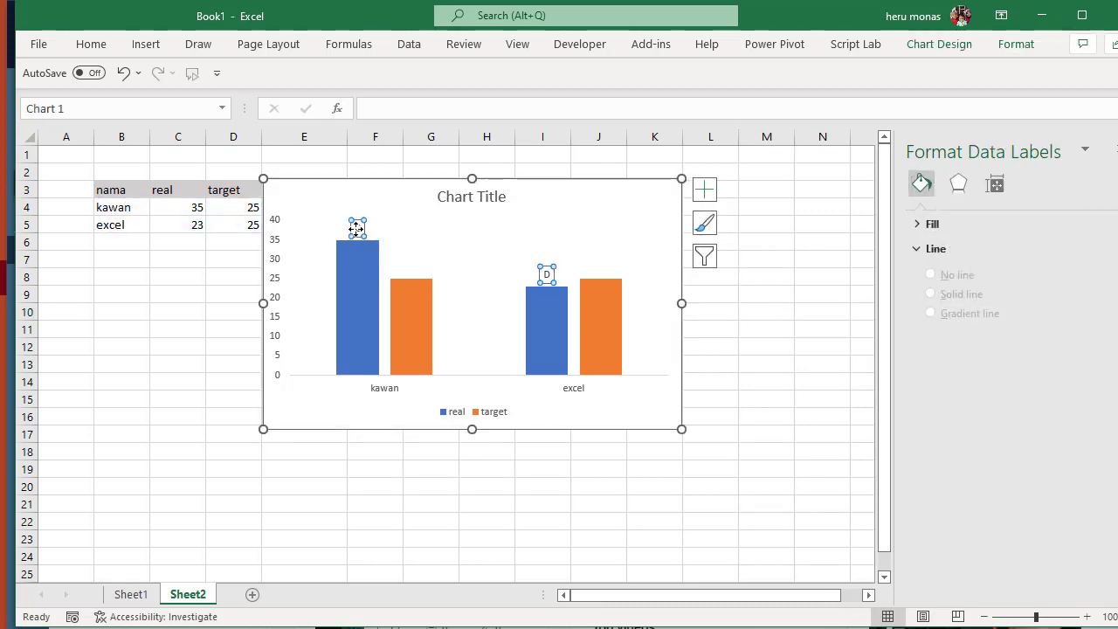
left_click(92, 45)
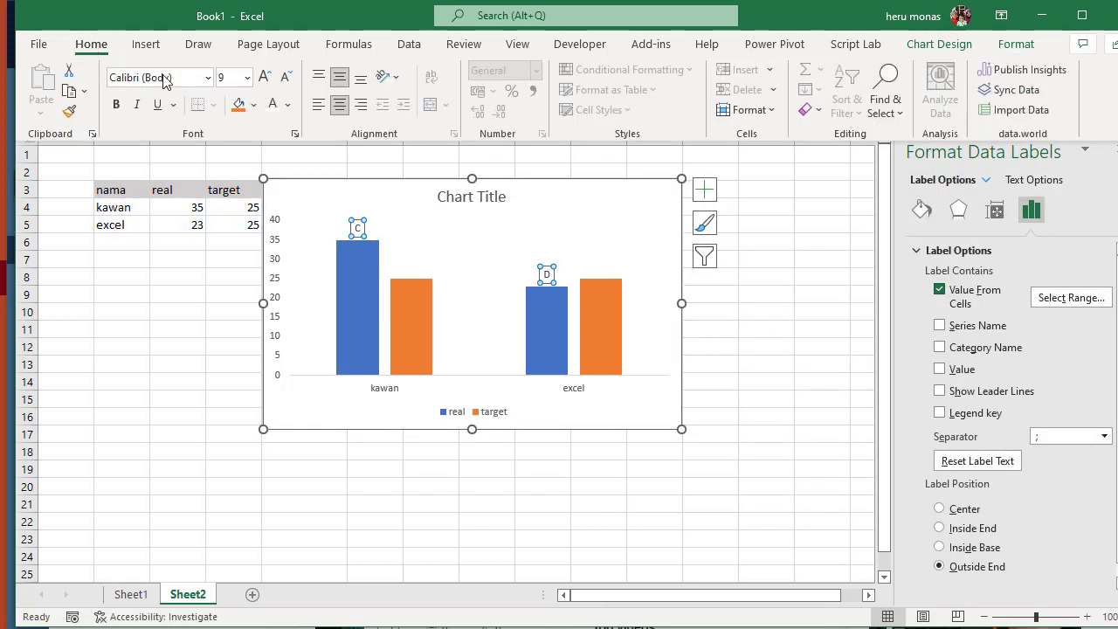
left_click(207, 80)
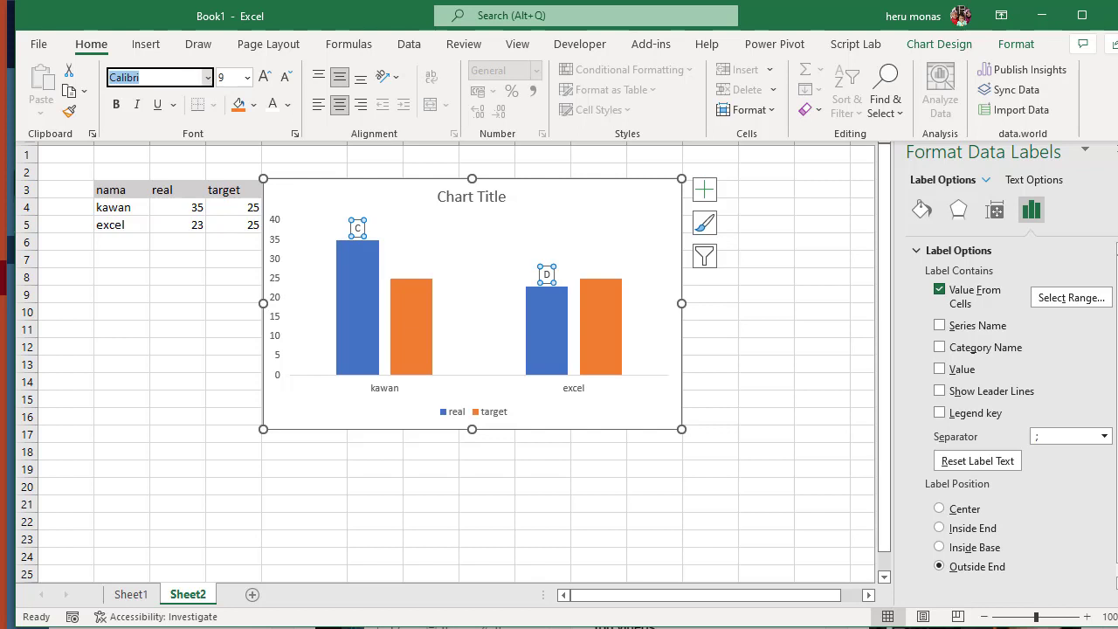
type("Wingdings")
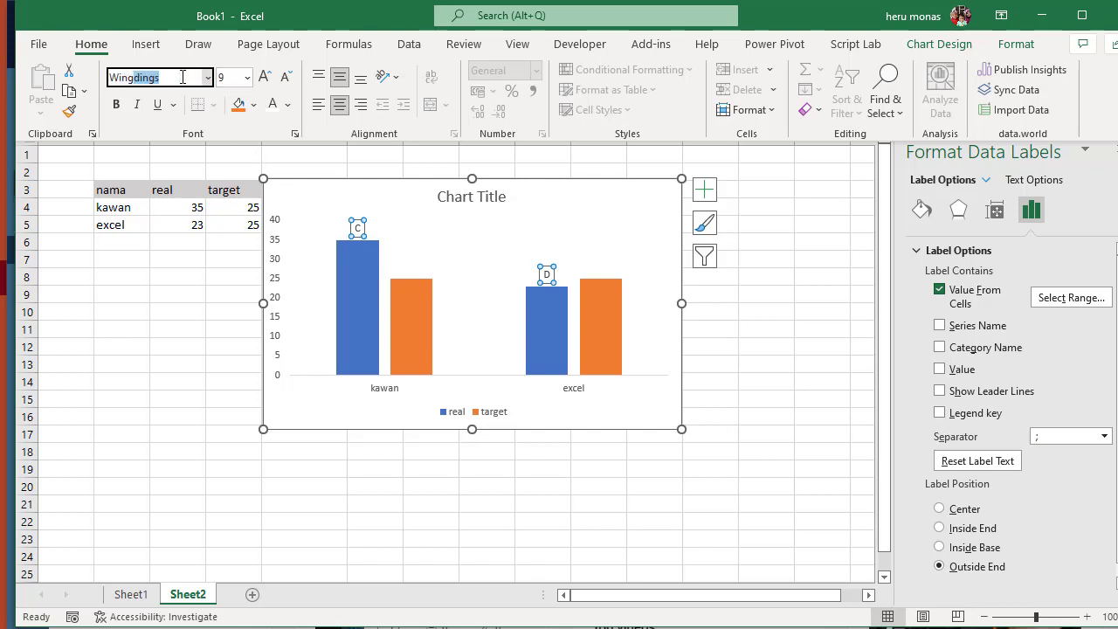
left_click(182, 77)
key("Return")
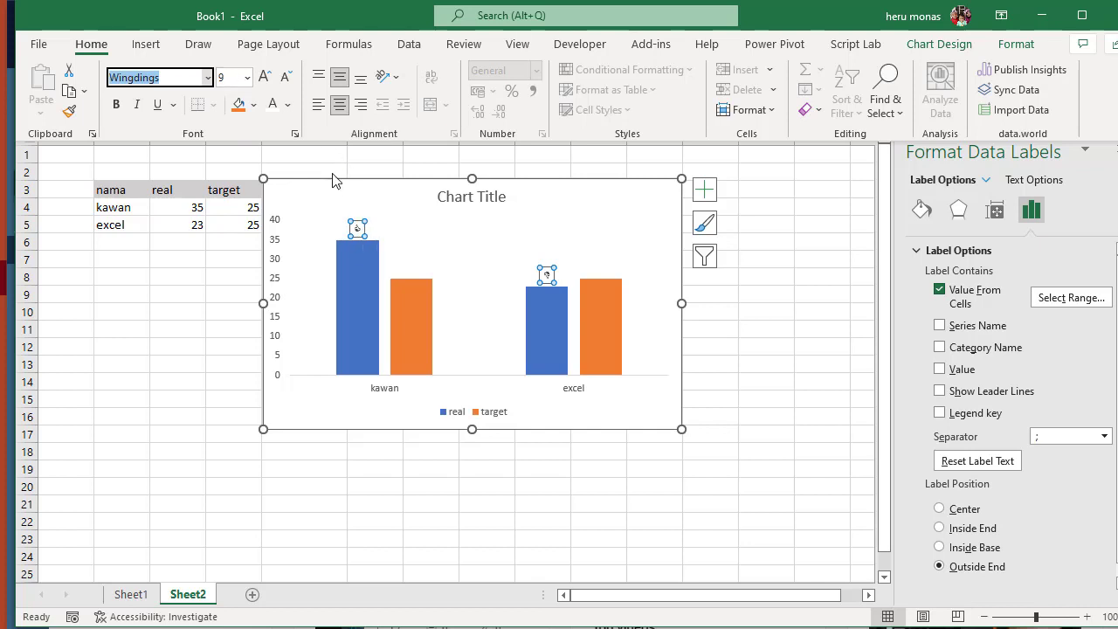
- Enlarge the real series' data label symbols to font size 32
left_click(267, 83)
left_click(267, 83)
left_click(266, 83)
left_click(266, 83)
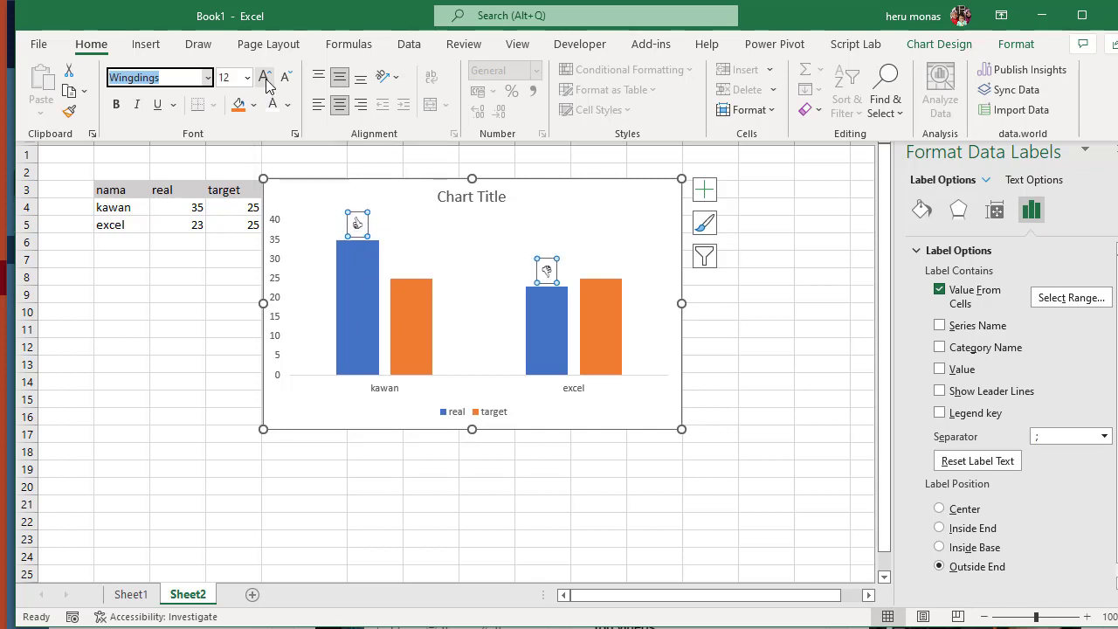
left_click(266, 83)
left_click(266, 83)
left_click(266, 78)
left_click(266, 79)
left_click(265, 79)
left_click(265, 79)
left_click(265, 79)
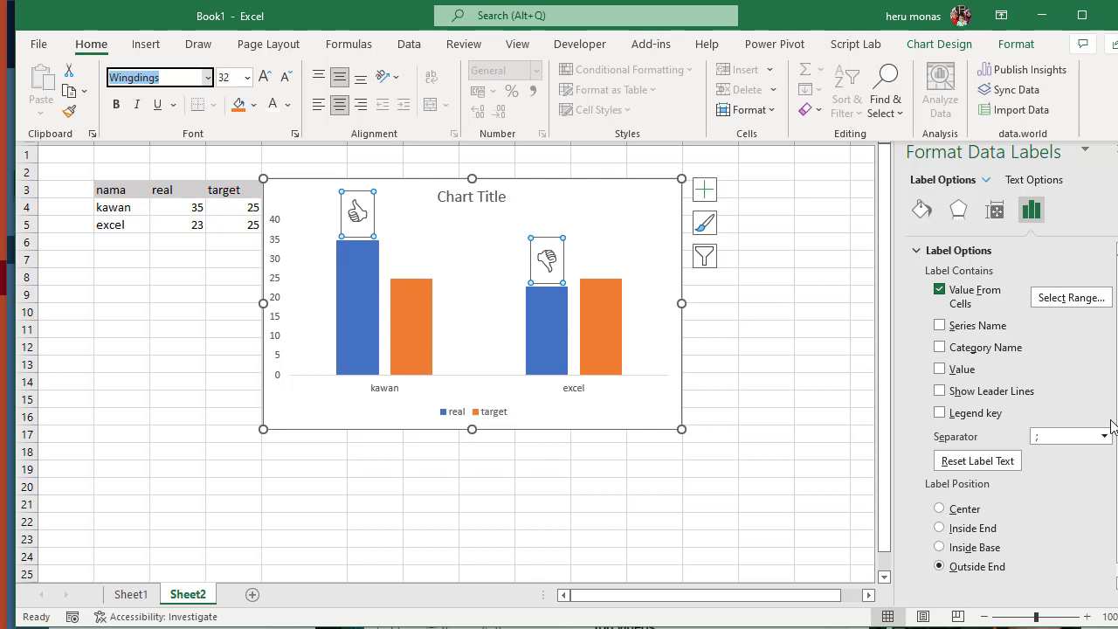
- Position the real series' data labels at Center within the columns and color their symbols white
key("ctrl+F1")
left_click_drag(1117, 415, 1117, 424)
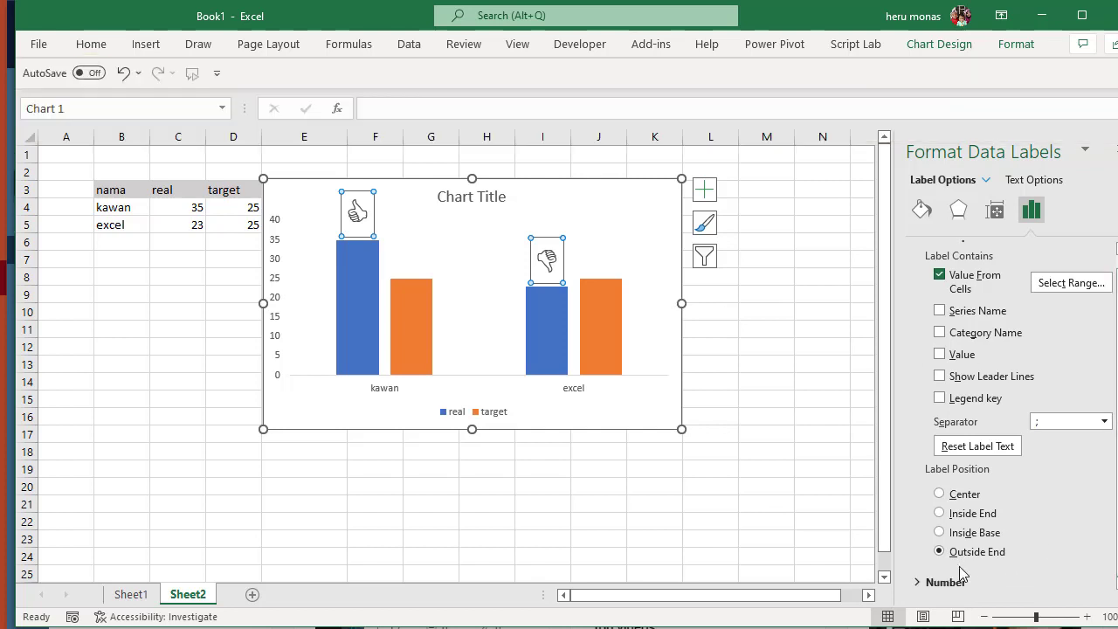
left_click(940, 494)
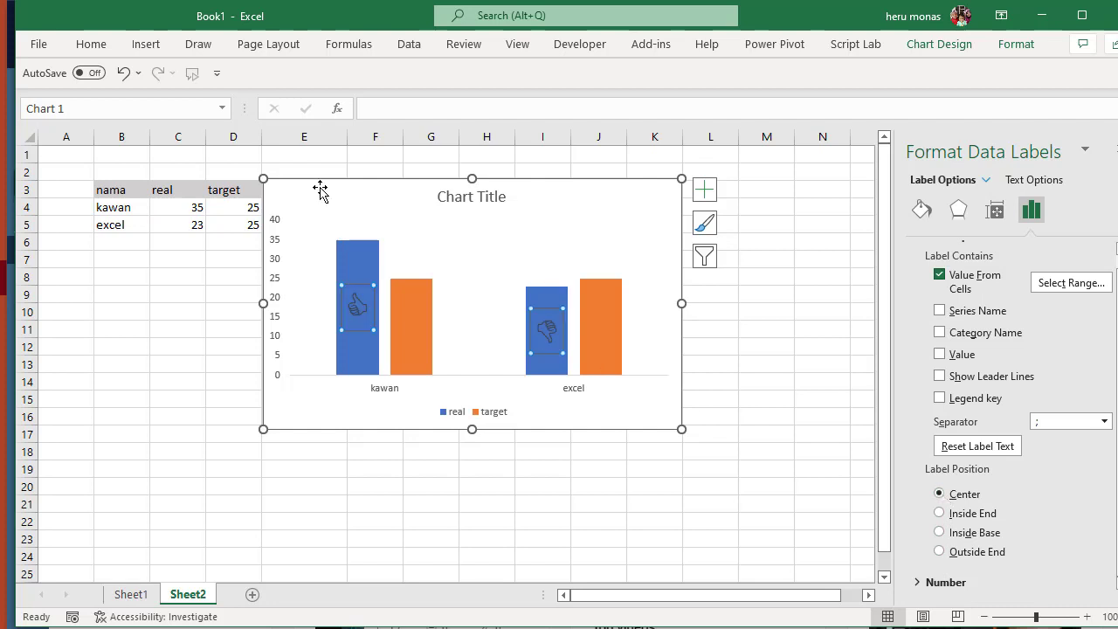
left_click(91, 43)
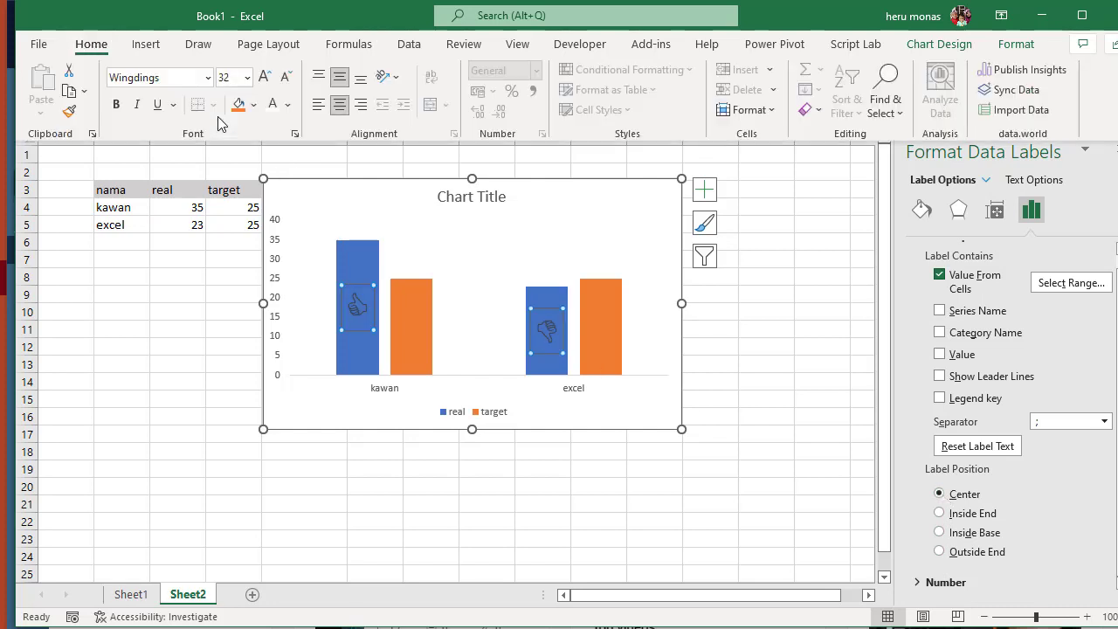
left_click(274, 105)
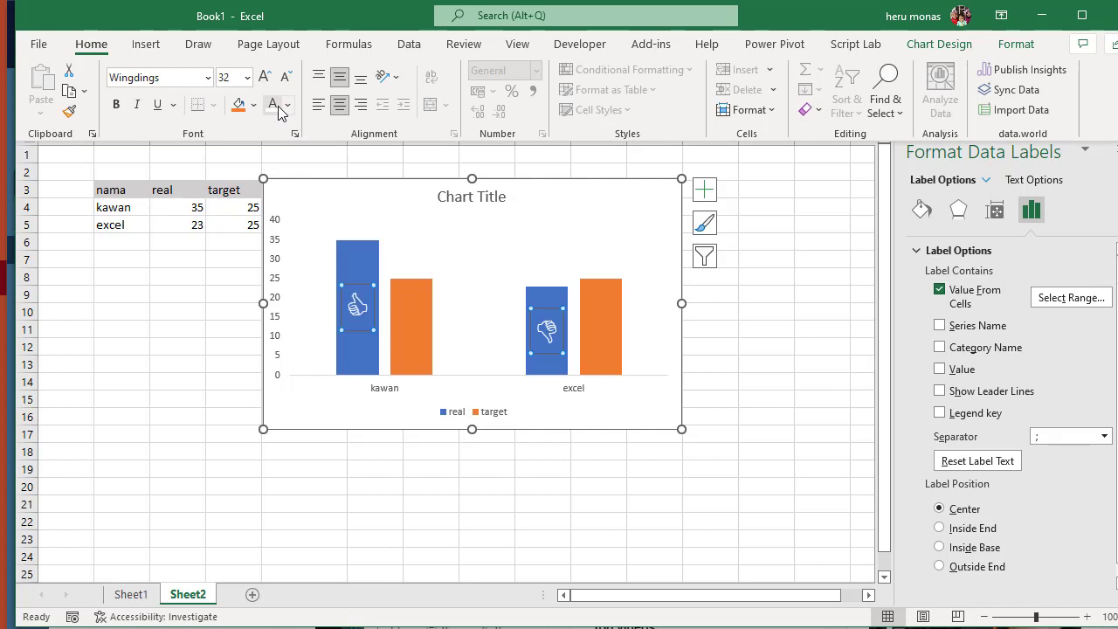
left_click(609, 472)
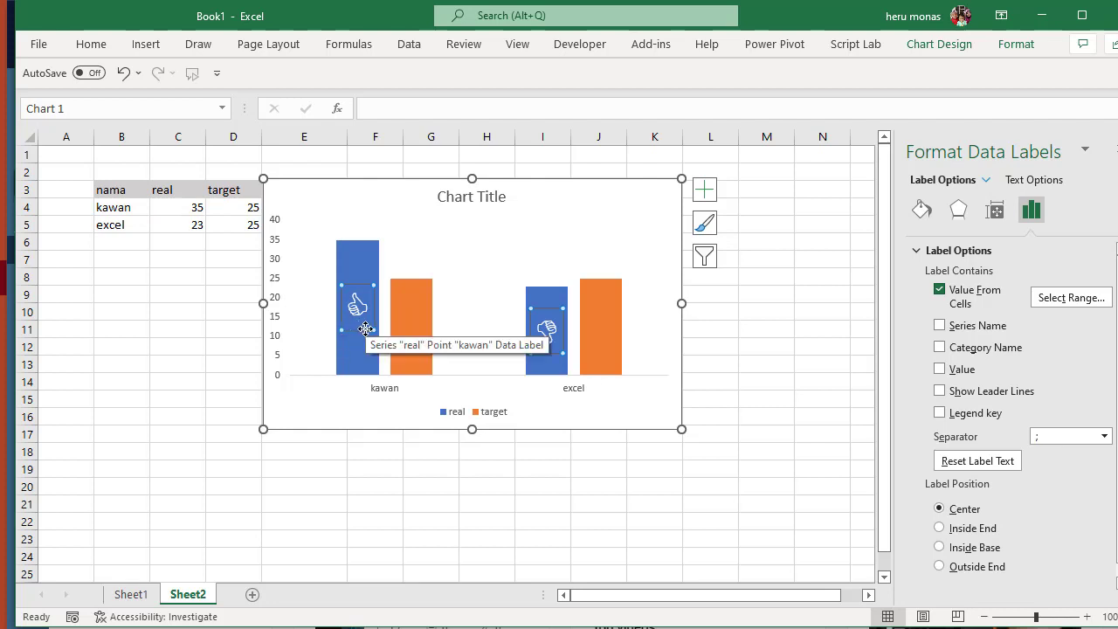
- Test the symbol labels by changing the real values to 40 in cell C5 and 20 in cell C4
left_click(190, 219)
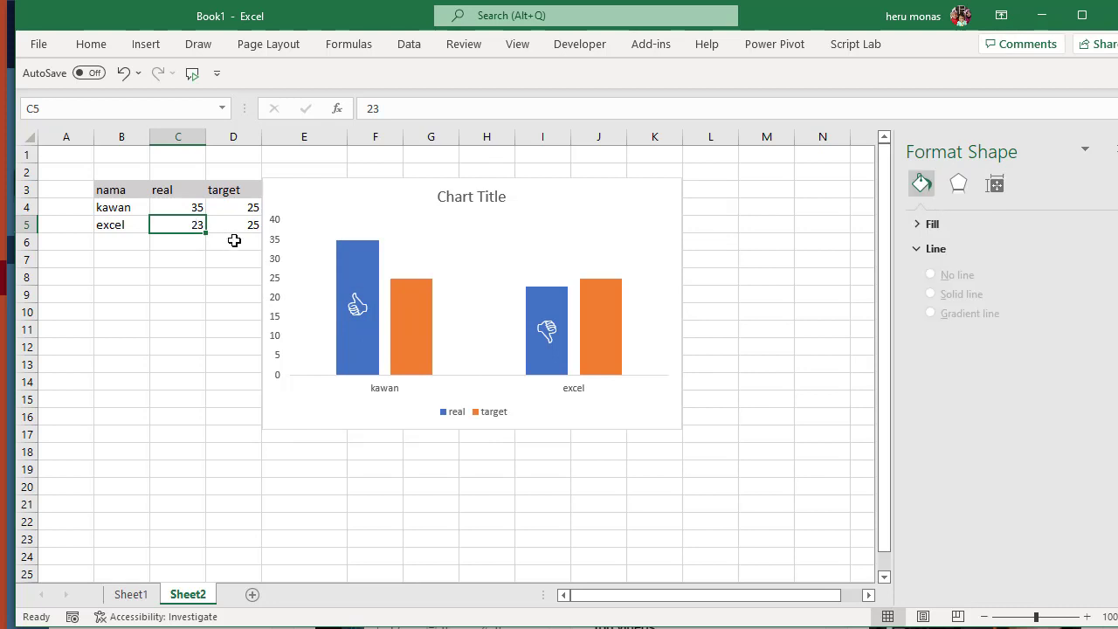
type("40")
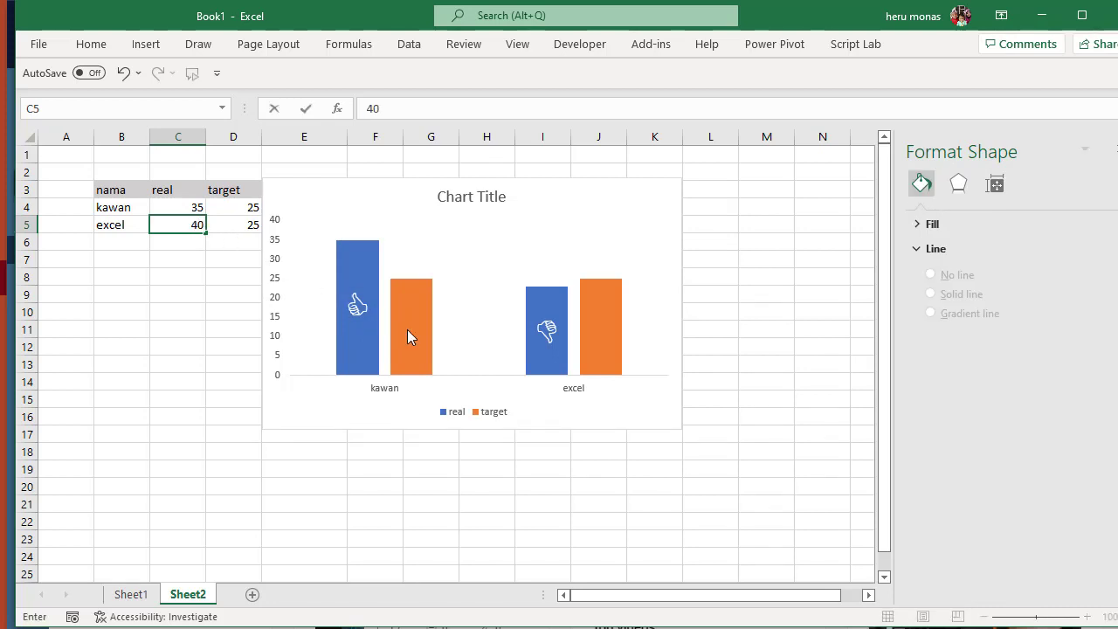
key("Return")
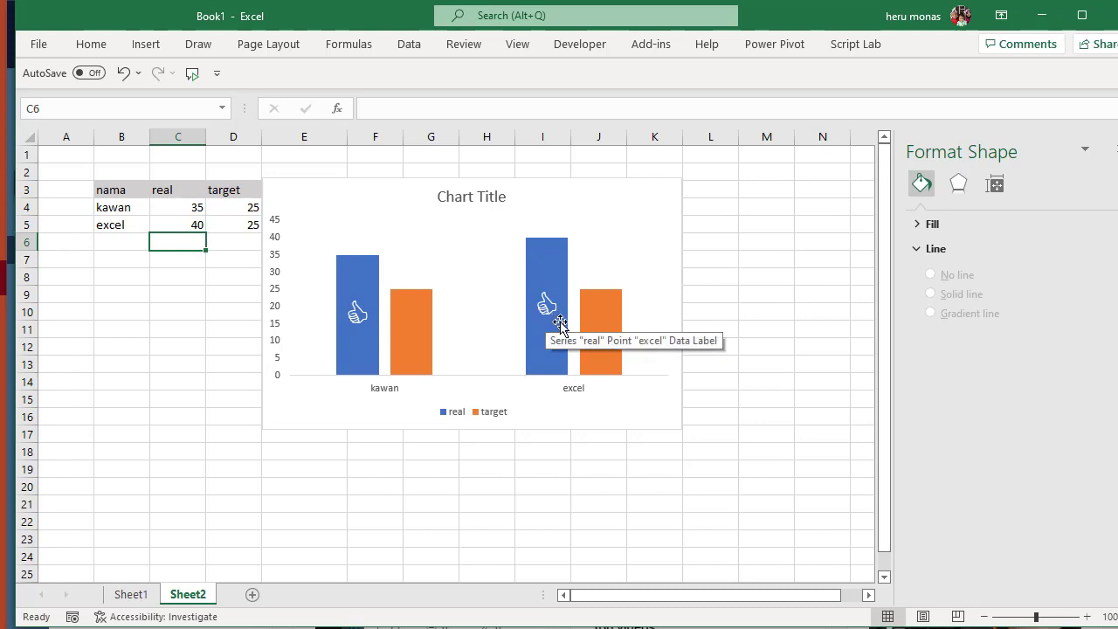
left_click(187, 210)
type("20")
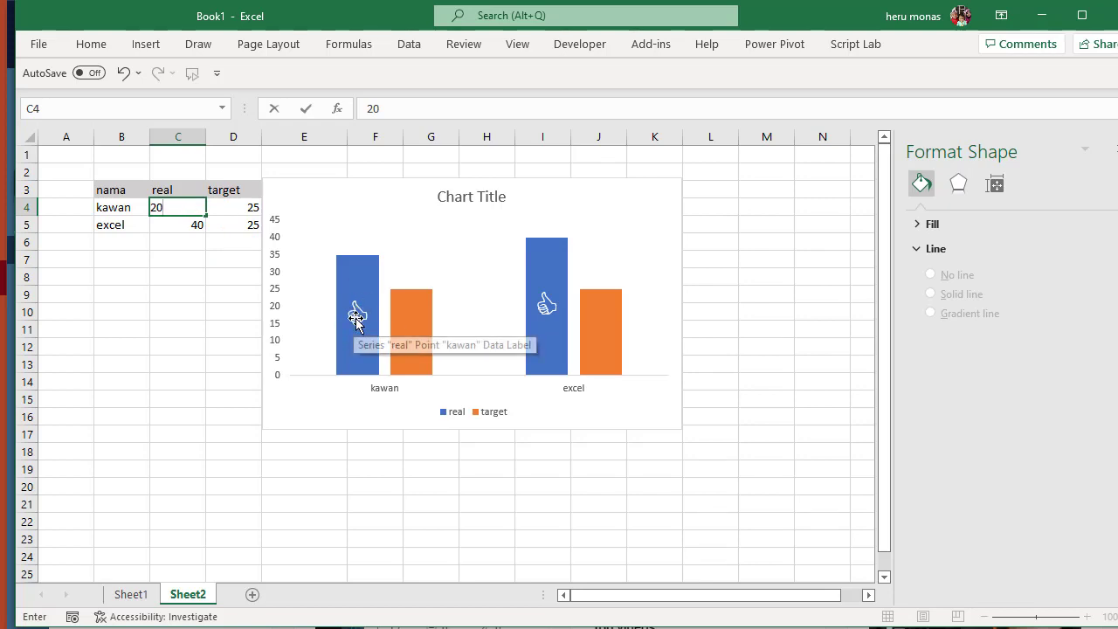
key("Return")
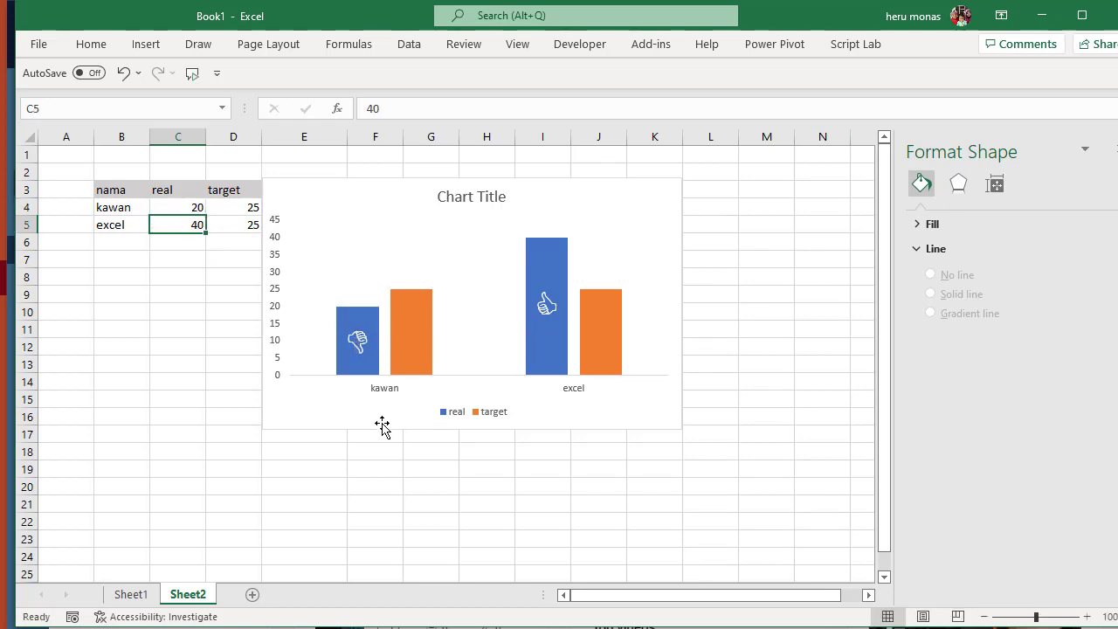